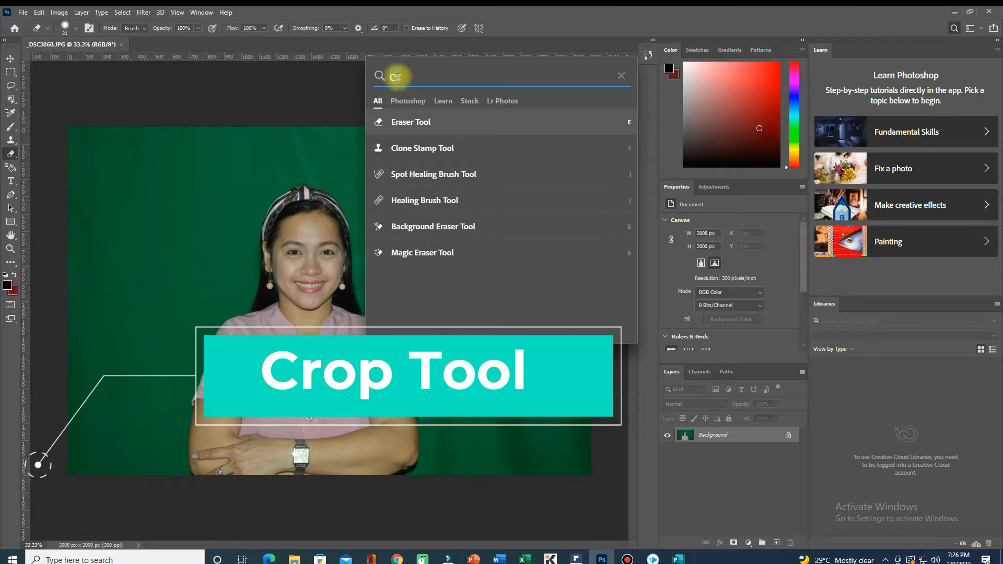
Crop the photo with the Crop Tool to a 2 x 2 in square at 300 px/in framing the woman's head and shoulders
{"action": "key", "text": "BackSpace"}
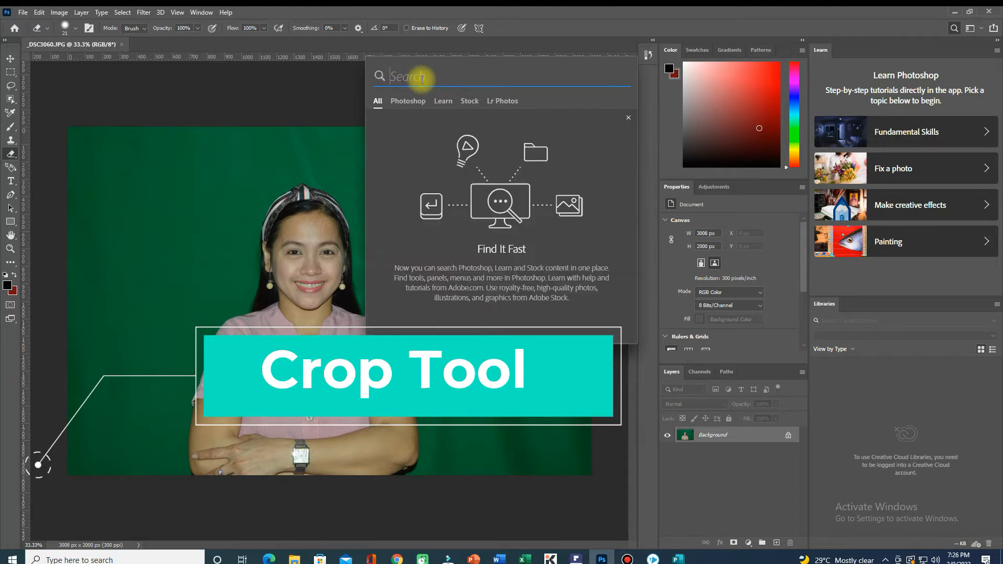
{"action": "type", "text": "cro"}
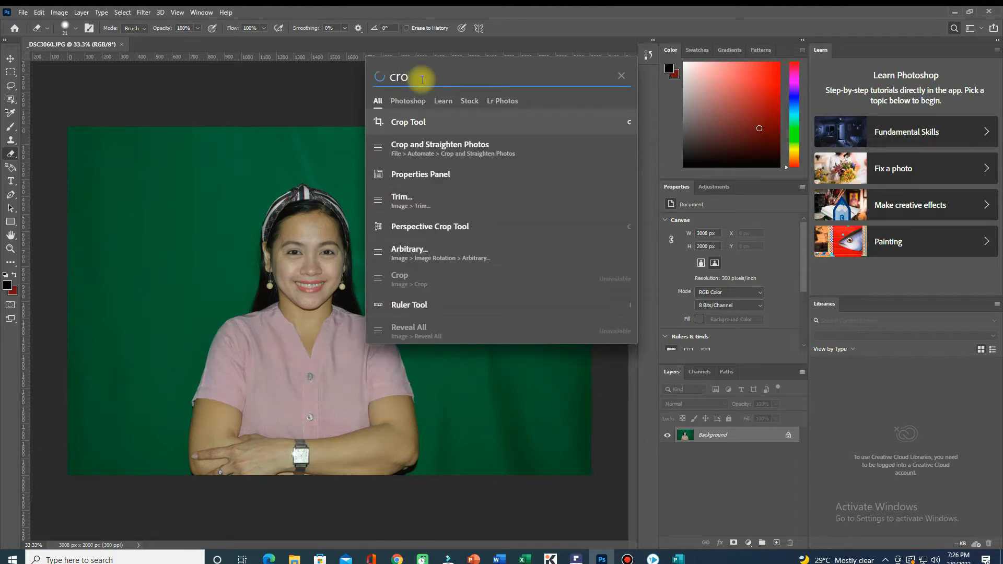
{"action": "left_click", "coordinate": [395, 120]}
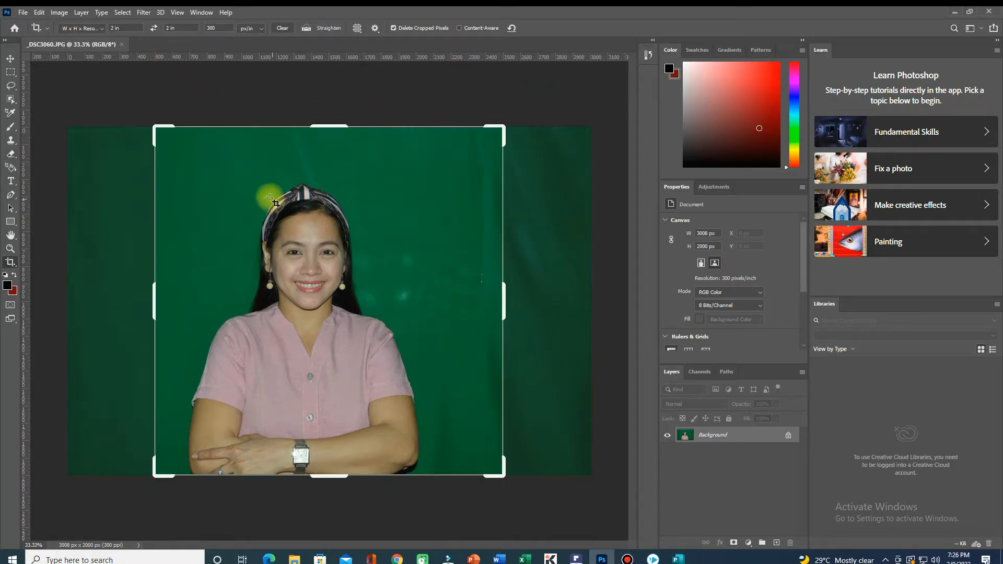
{"action": "left_click_drag", "start_coordinate": [504, 127], "coordinate": [476, 152]}
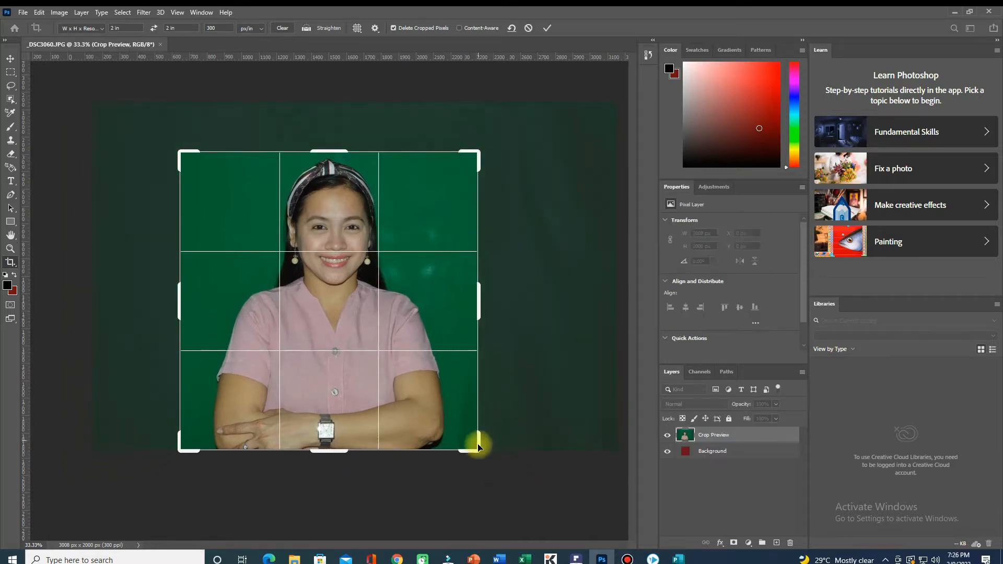
{"action": "left_click_drag", "start_coordinate": [477, 441], "coordinate": [476, 385]}
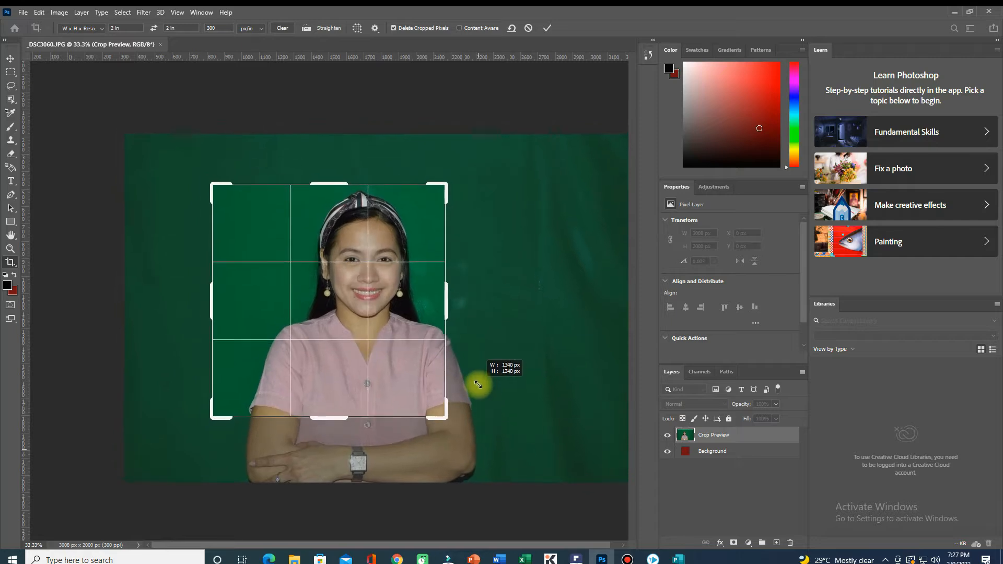
{"action": "left_click_drag", "start_coordinate": [365, 329], "coordinate": [335, 331]}
{"action": "left_click_drag", "start_coordinate": [220, 419], "coordinate": [224, 408]}
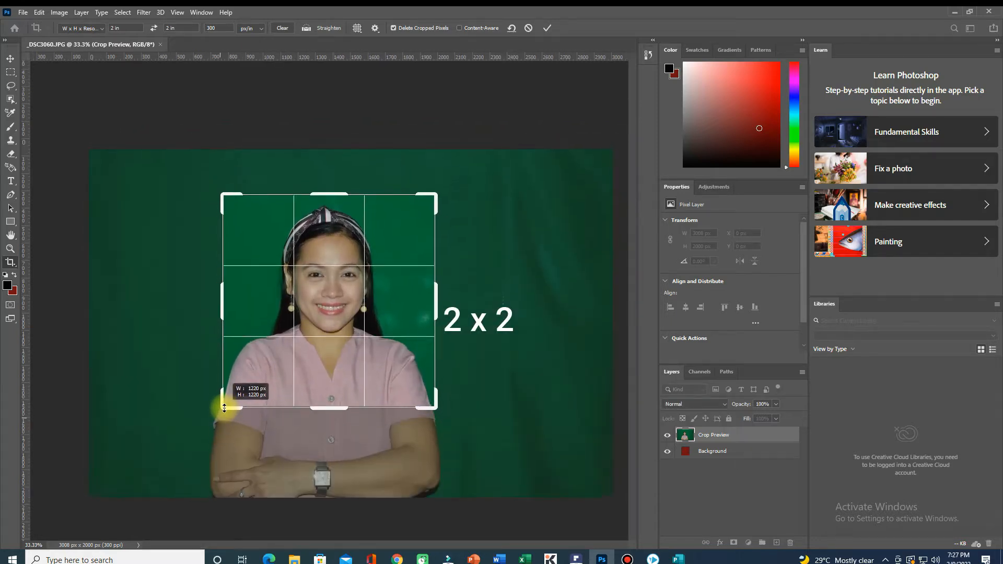
{"action": "left_click_drag", "start_coordinate": [324, 359], "coordinate": [325, 354]}
{"action": "left_click", "coordinate": [545, 28]}
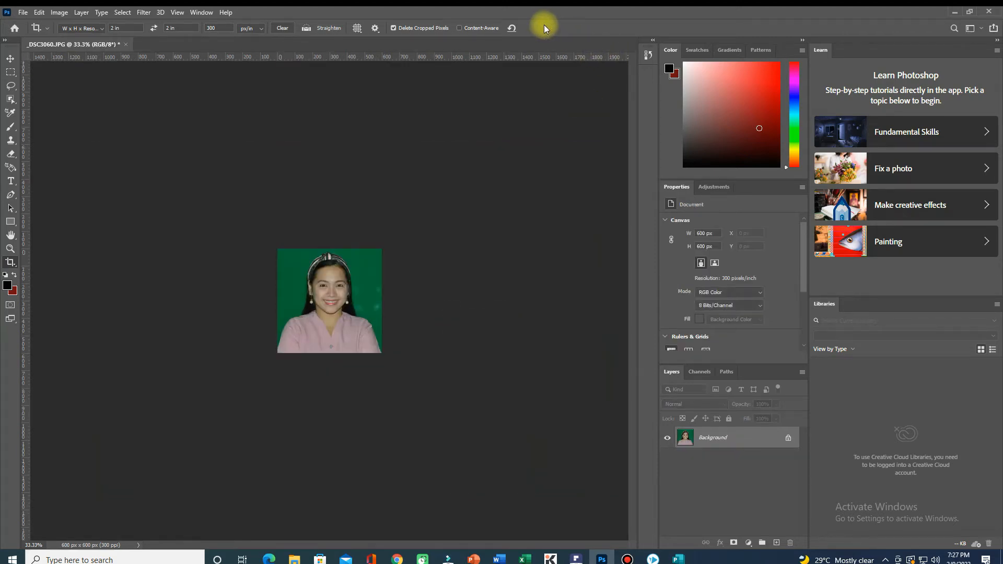
Select the woman with automatic subject selection and shift her sideways towards the photo's left edge using the Move Tool
{"action": "key", "text": "ctrl+plus"}
{"action": "key", "text": "ctrl+plus"}
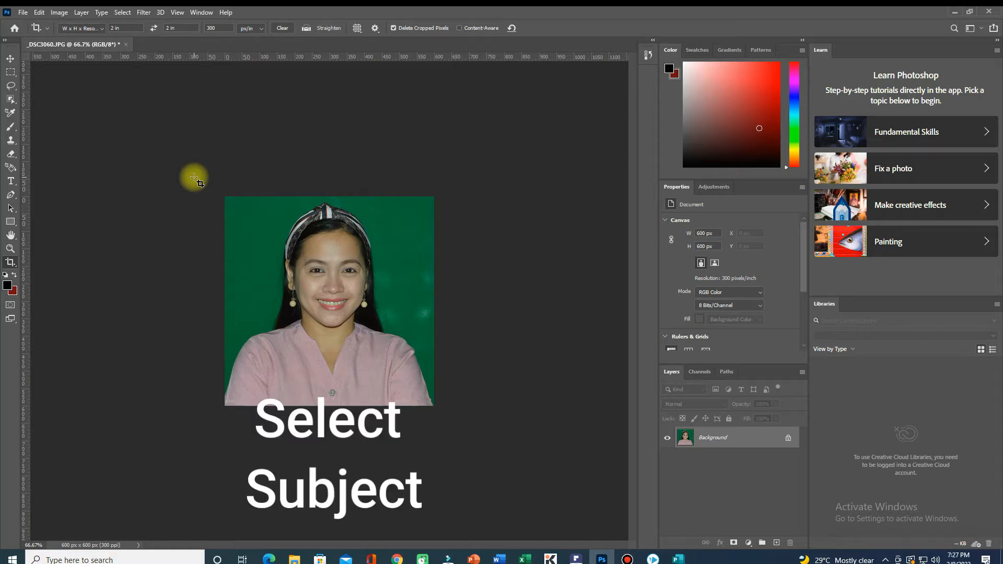
{"action": "left_click", "coordinate": [124, 12]}
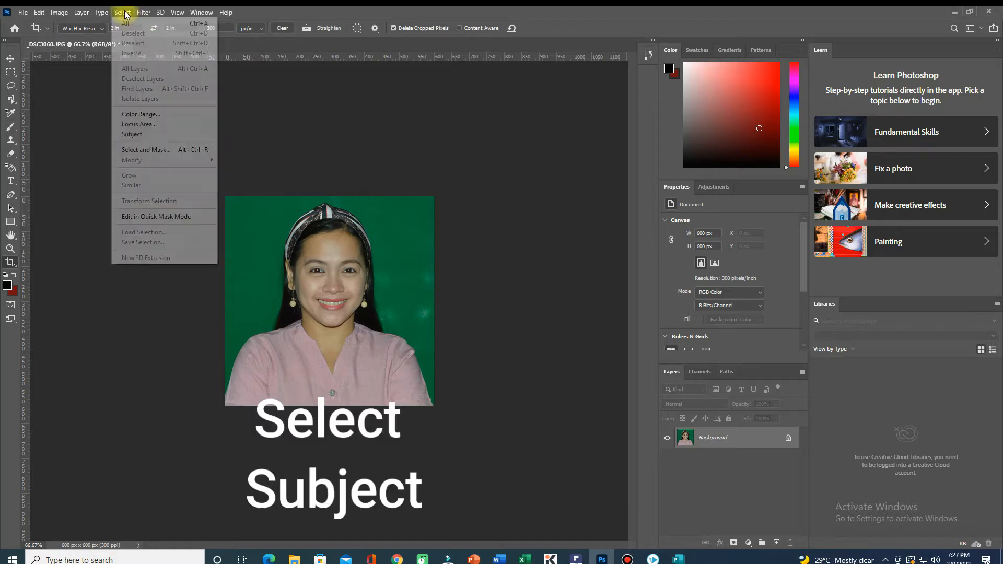
{"action": "left_click", "coordinate": [152, 134]}
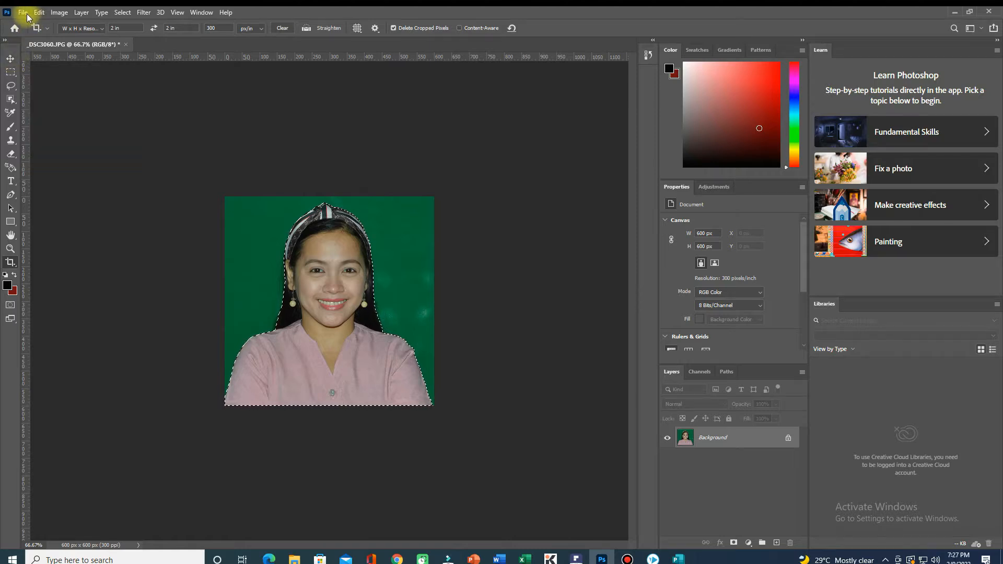
{"action": "left_click", "coordinate": [11, 59]}
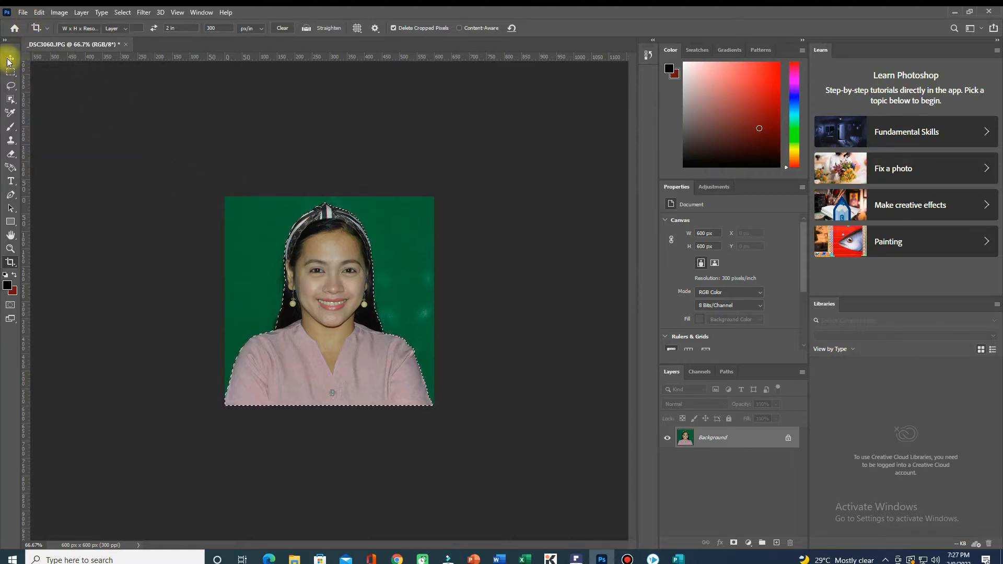
{"action": "left_click_drag", "start_coordinate": [308, 327], "coordinate": [263, 333]}
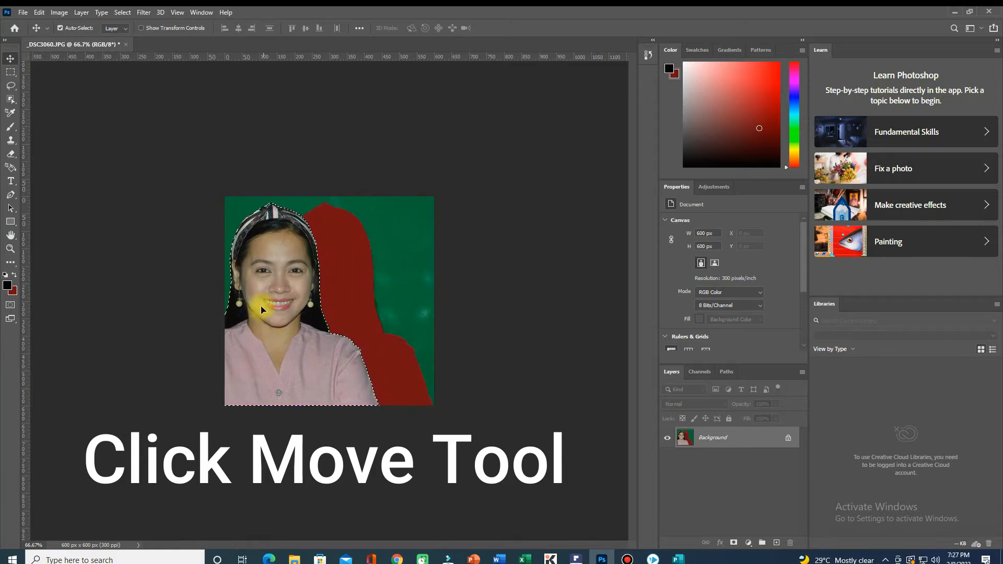
Create a new 3 x 4 inch RGB document at 72 pixels/inch and move the selected woman from the photo into it
{"action": "left_click", "coordinate": [24, 12]}
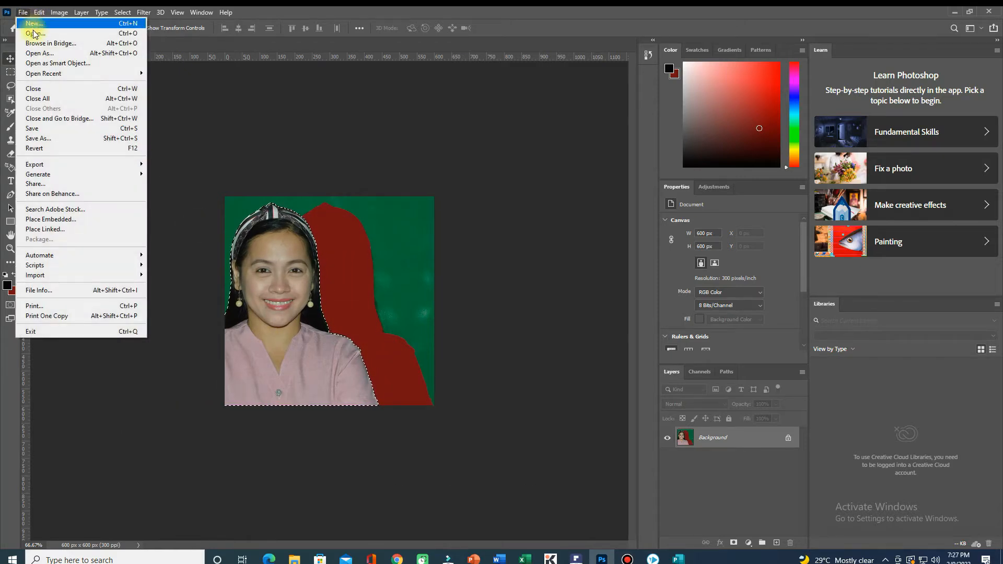
{"action": "left_click", "coordinate": [32, 23]}
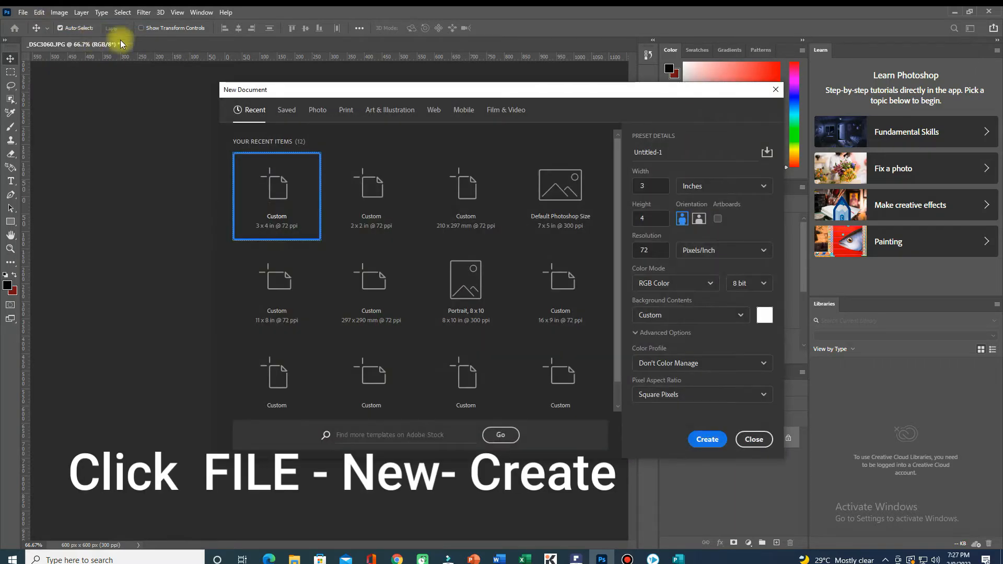
{"action": "left_click", "coordinate": [708, 440]}
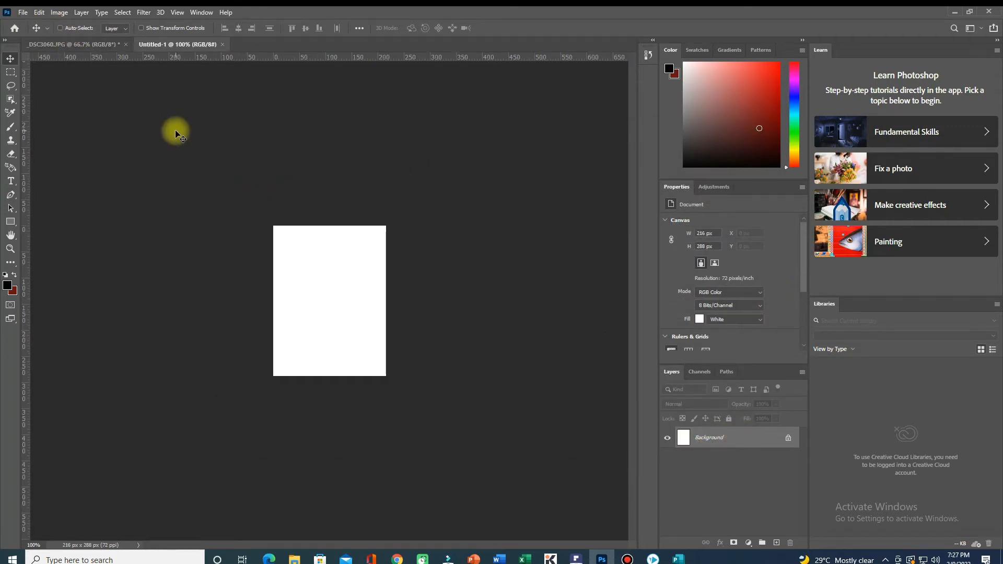
{"action": "key", "text": "ctrl+plus"}
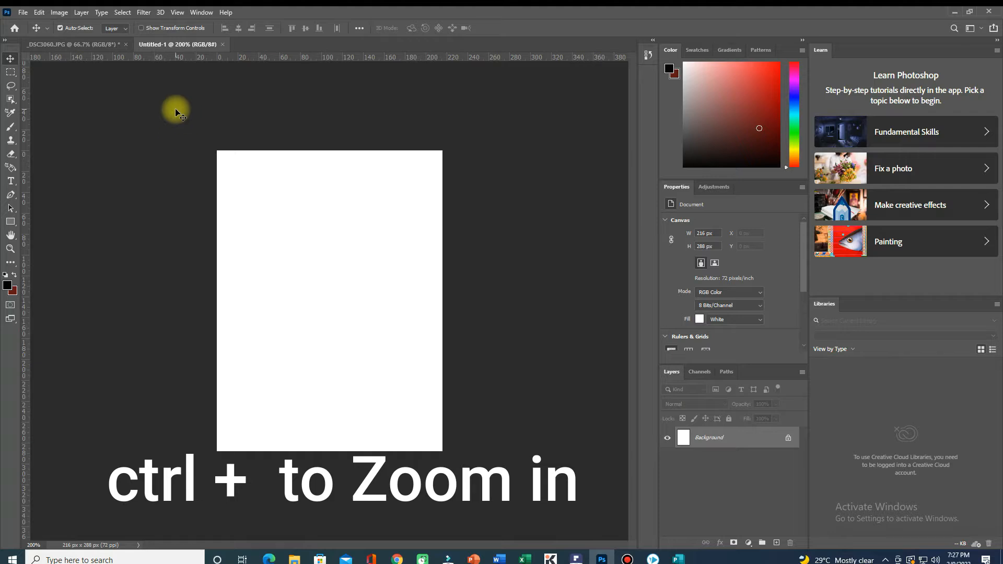
{"action": "left_click", "coordinate": [67, 45]}
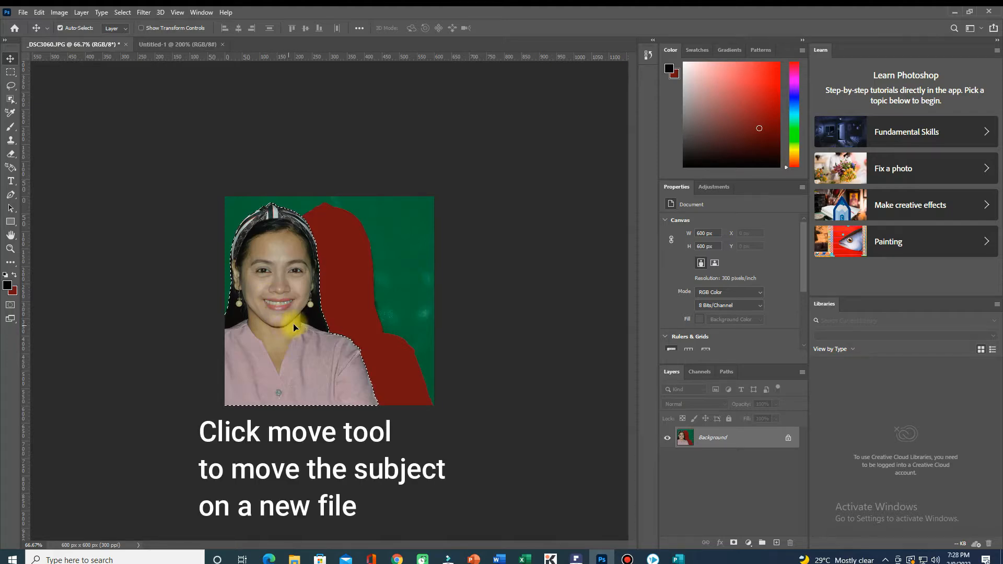
{"action": "left_click_drag", "start_coordinate": [288, 327], "coordinate": [305, 307]}
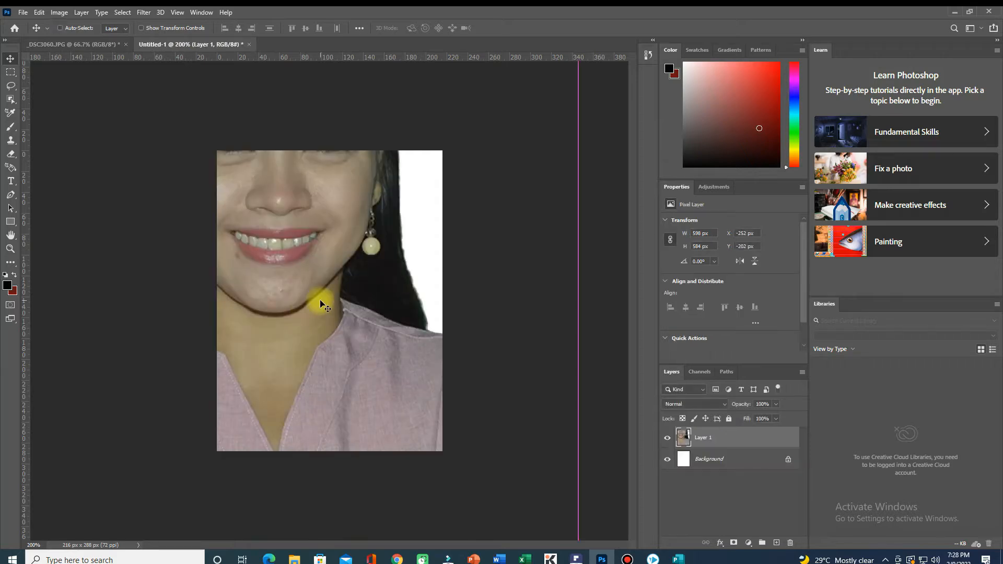
Scale the woman's layer proportionally to about 47% and position it centred with its lower edge on the canvas bottom
{"action": "key", "text": "ctrl+t"}
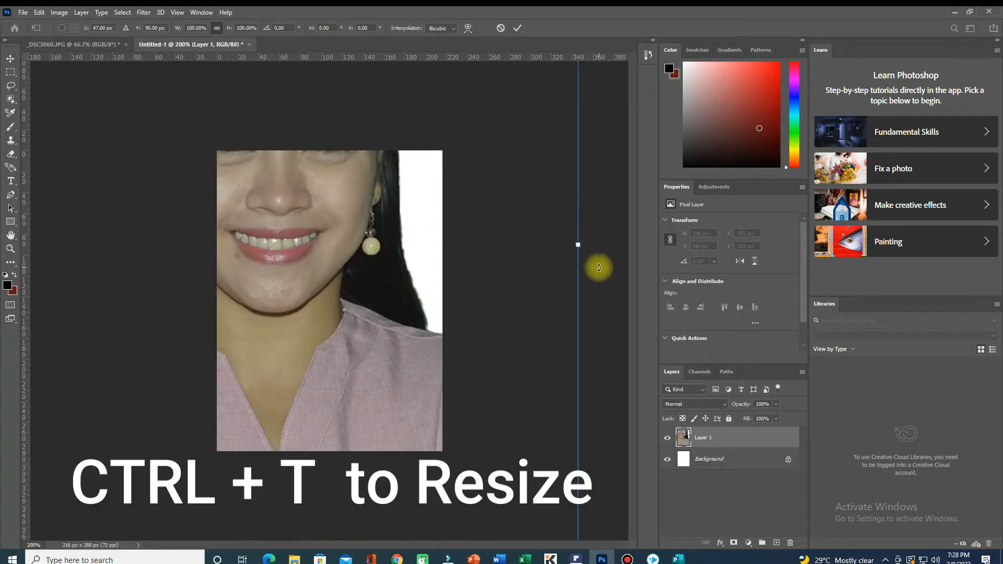
{"action": "left_click_drag", "start_coordinate": [380, 366], "coordinate": [358, 253]}
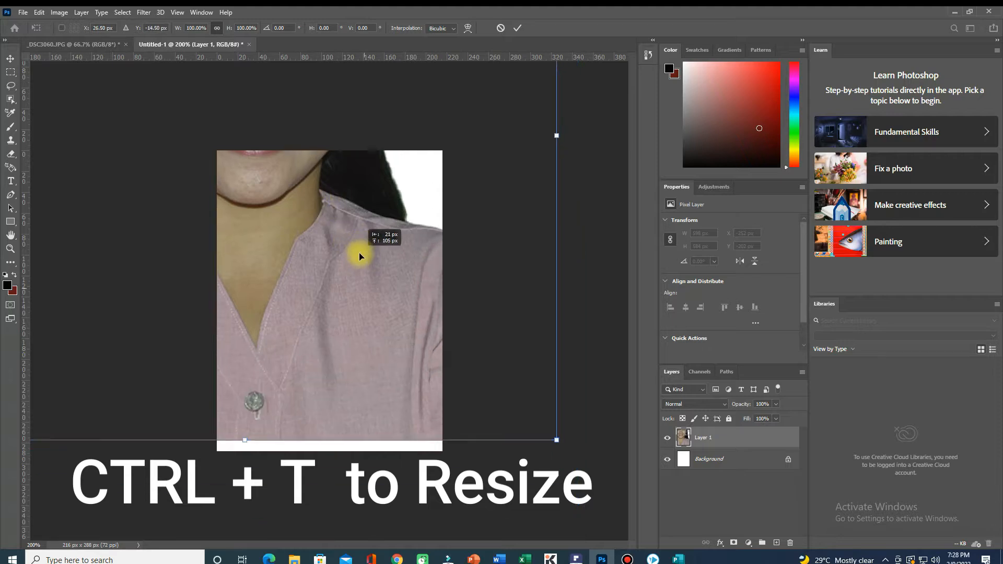
{"action": "left_click_drag", "start_coordinate": [557, 441], "coordinate": [324, 220]}
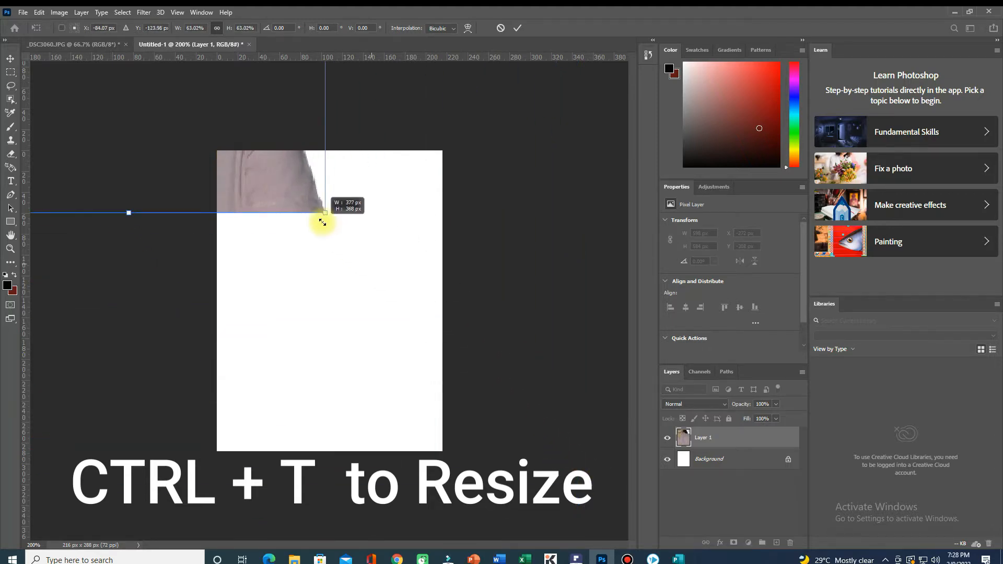
{"action": "left_click_drag", "start_coordinate": [282, 184], "coordinate": [483, 480]}
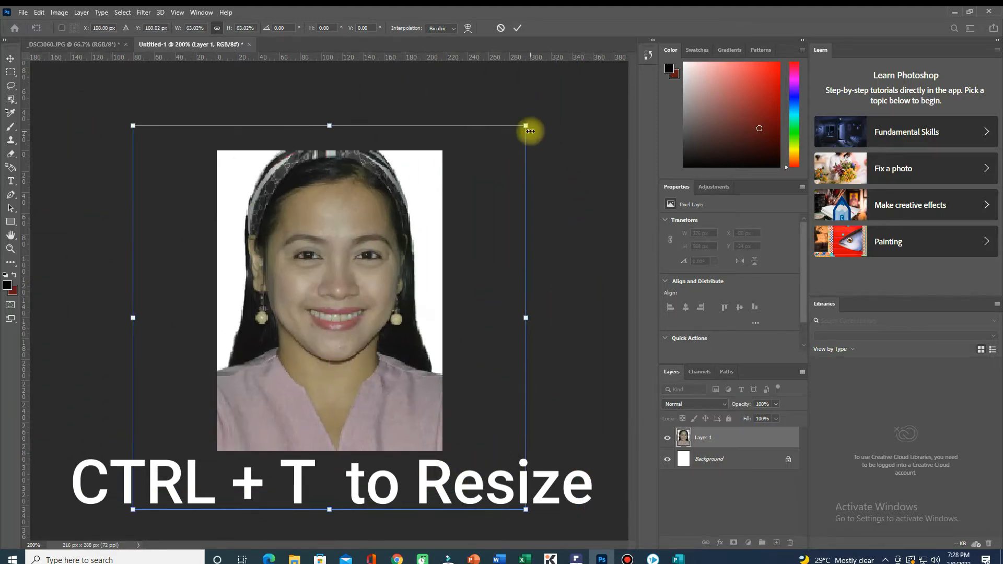
{"action": "left_click_drag", "start_coordinate": [527, 126], "coordinate": [431, 219]}
{"action": "left_click_drag", "start_coordinate": [340, 295], "coordinate": [387, 248]}
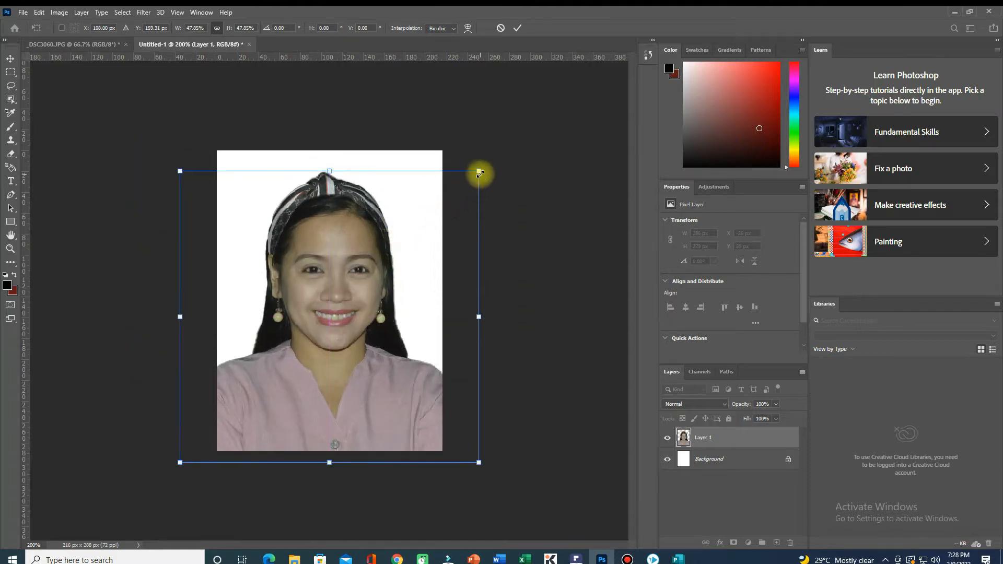
{"action": "left_click_drag", "start_coordinate": [477, 171], "coordinate": [470, 180]}
{"action": "left_click_drag", "start_coordinate": [419, 220], "coordinate": [424, 206]}
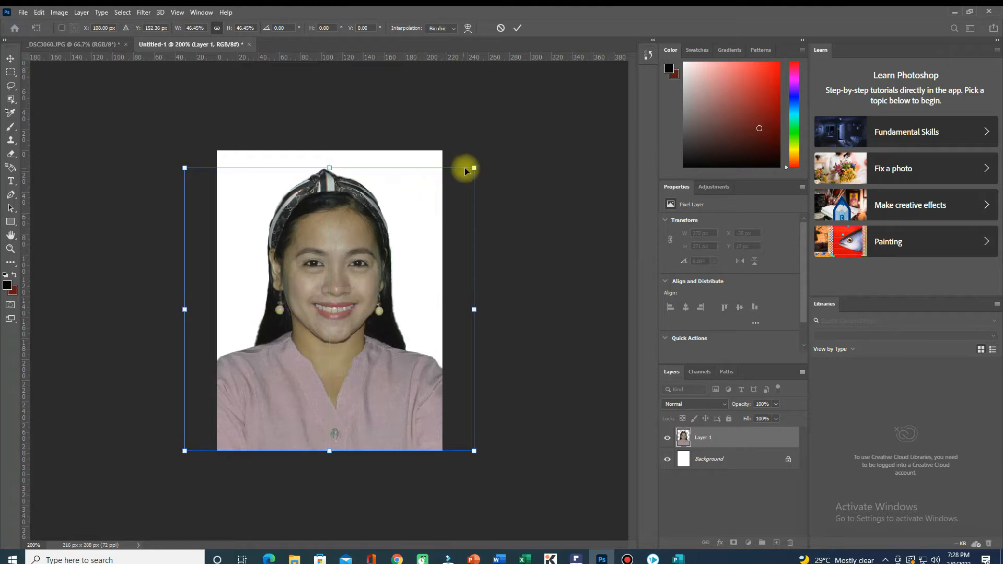
{"action": "left_click_drag", "start_coordinate": [471, 166], "coordinate": [473, 163]}
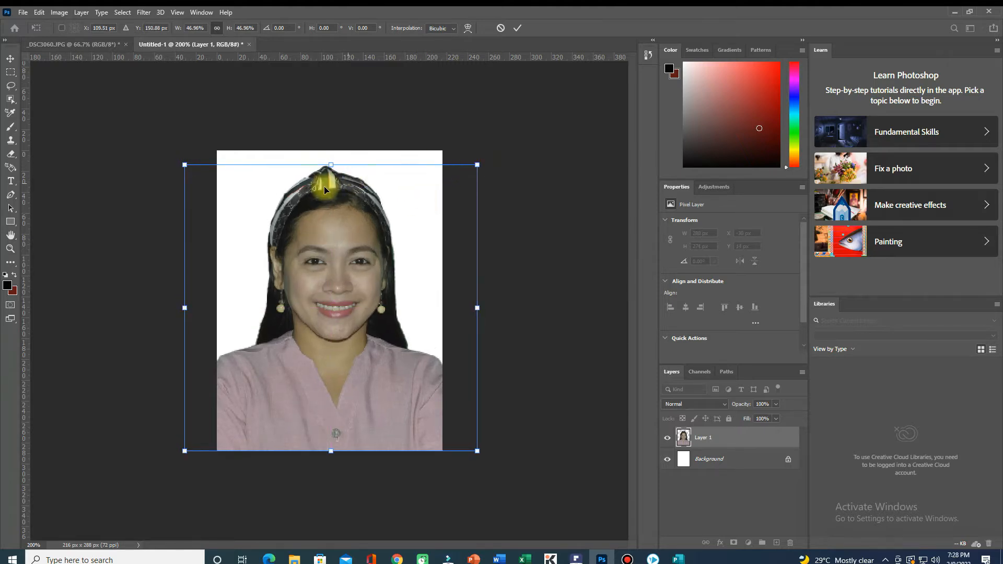
{"action": "left_click", "coordinate": [513, 29]}
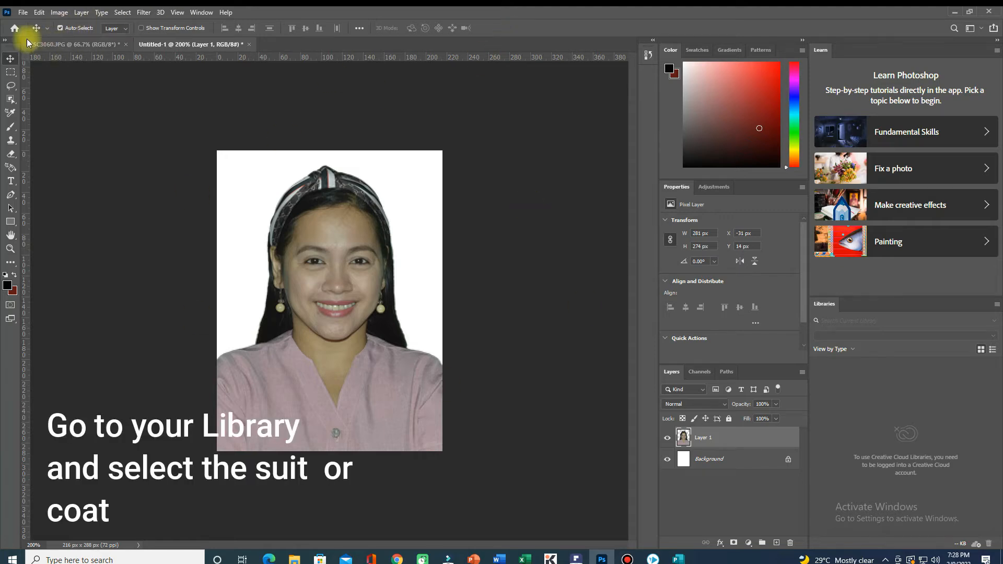
Open the transparent clothing-cardigan suit PNG from the recent files, copy it, and paste it into the Untitled-1 document in Photoshop
{"action": "left_click", "coordinate": [294, 559]}
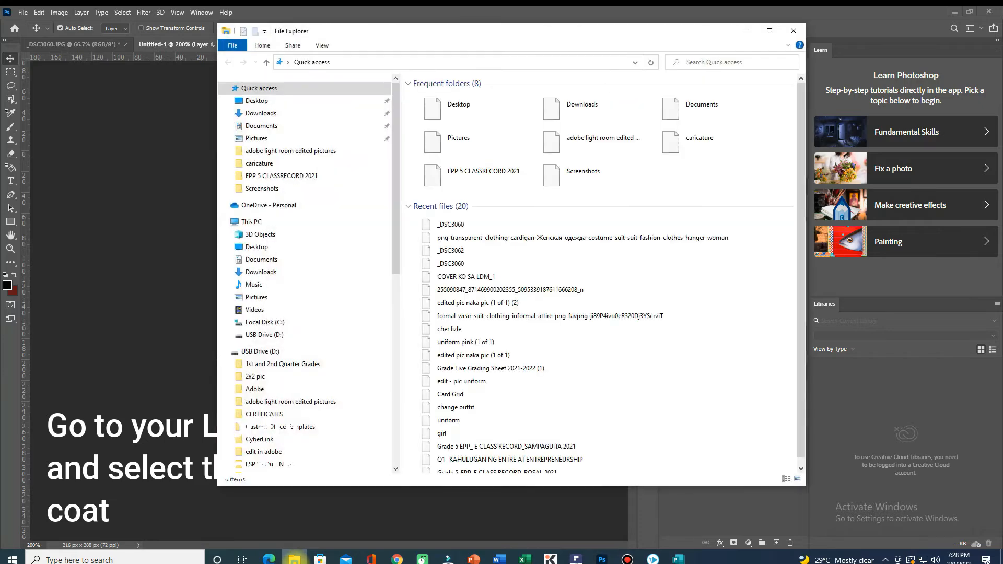
{"action": "double_click", "coordinate": [450, 238]}
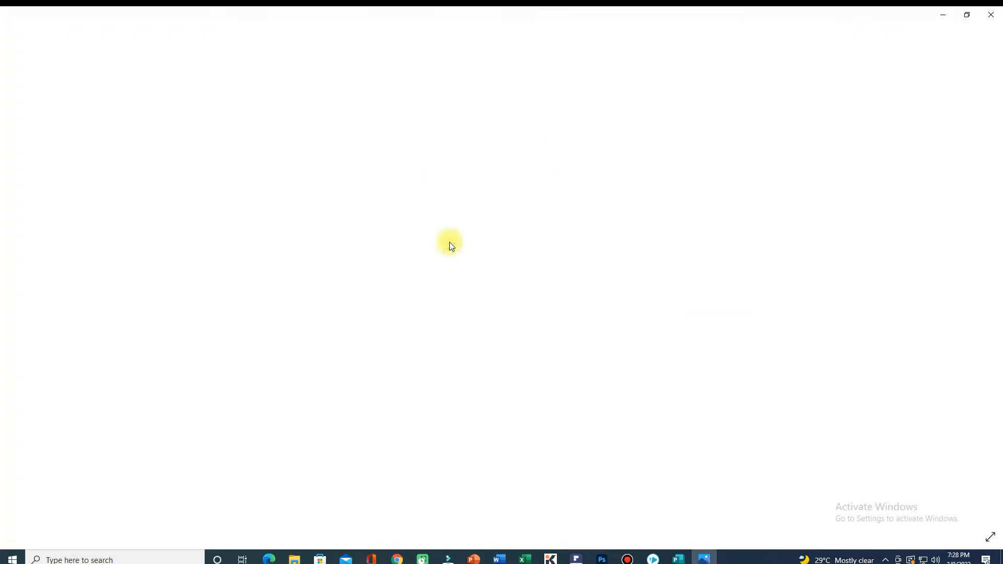
{"action": "right_click", "coordinate": [519, 361]}
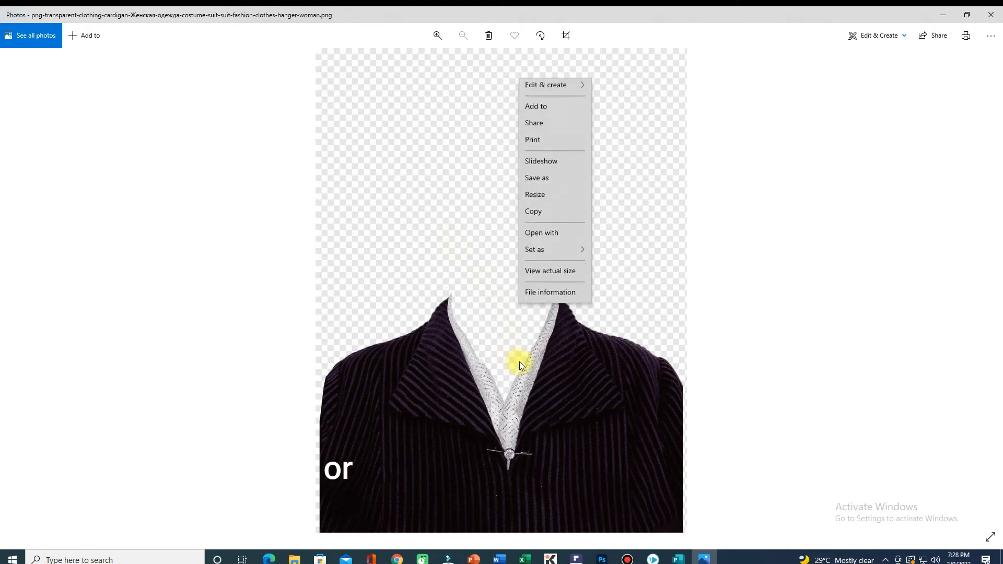
{"action": "left_click", "coordinate": [529, 269]}
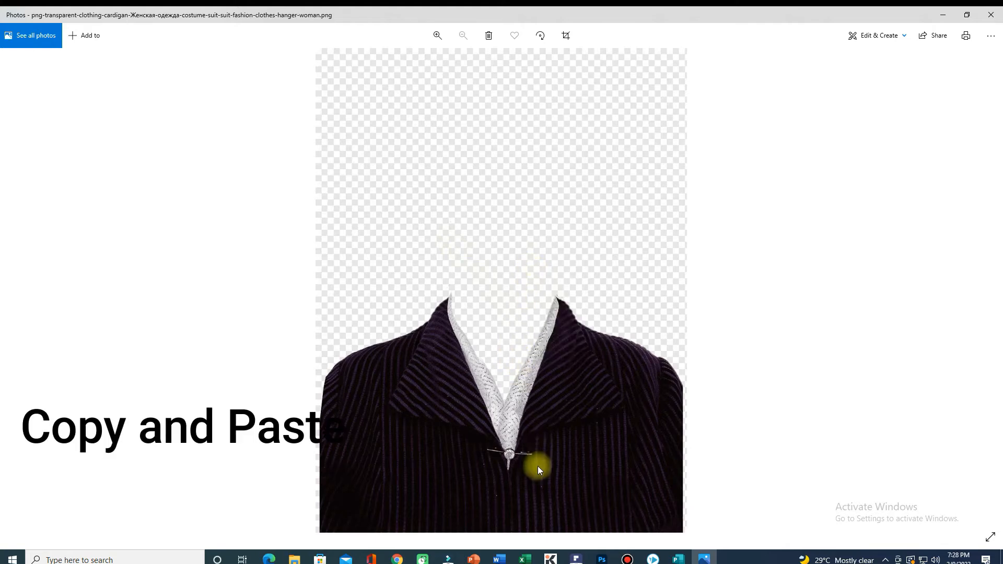
{"action": "left_click", "coordinate": [601, 560]}
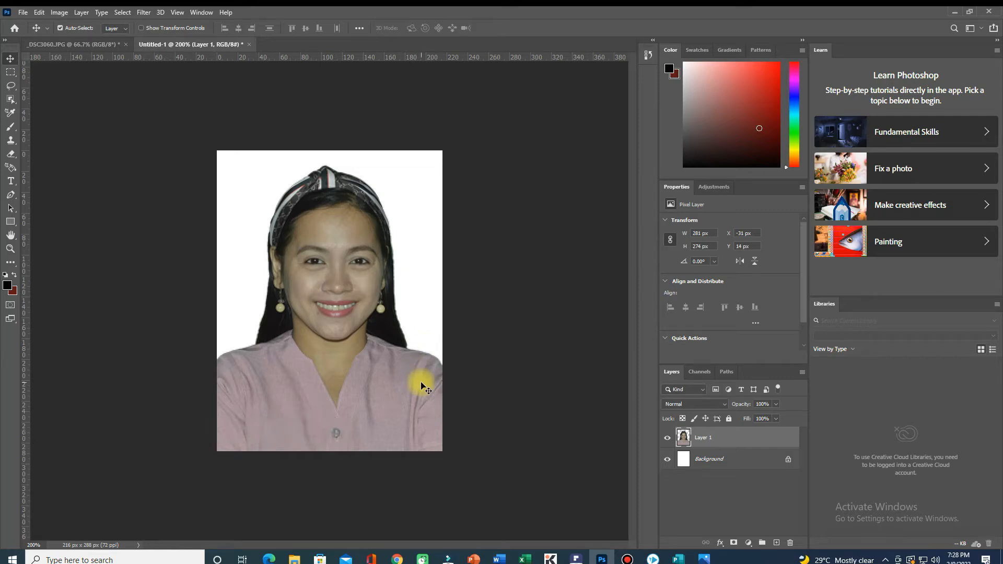
{"action": "key", "text": "ctrl"}
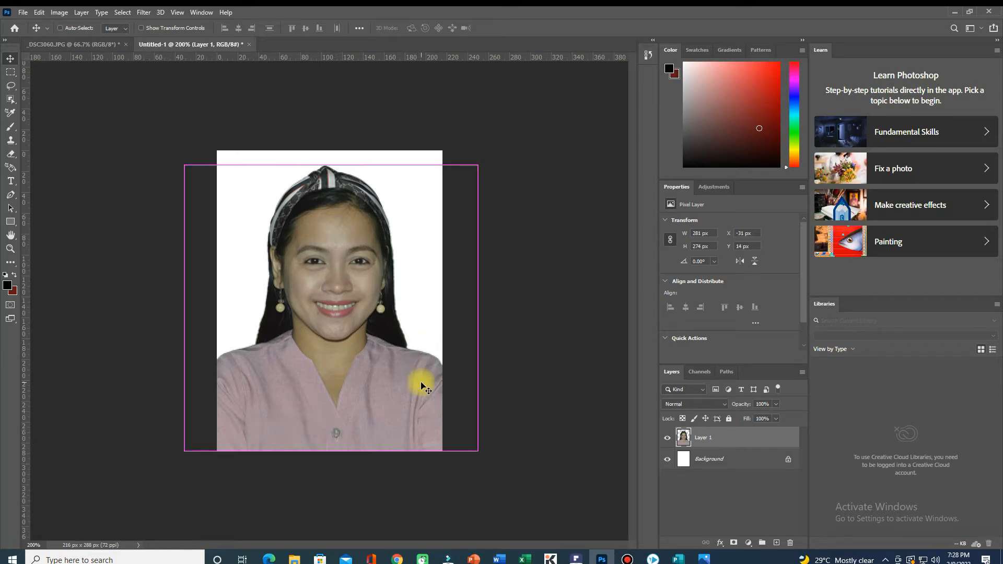
{"action": "key", "text": "ctrl+v"}
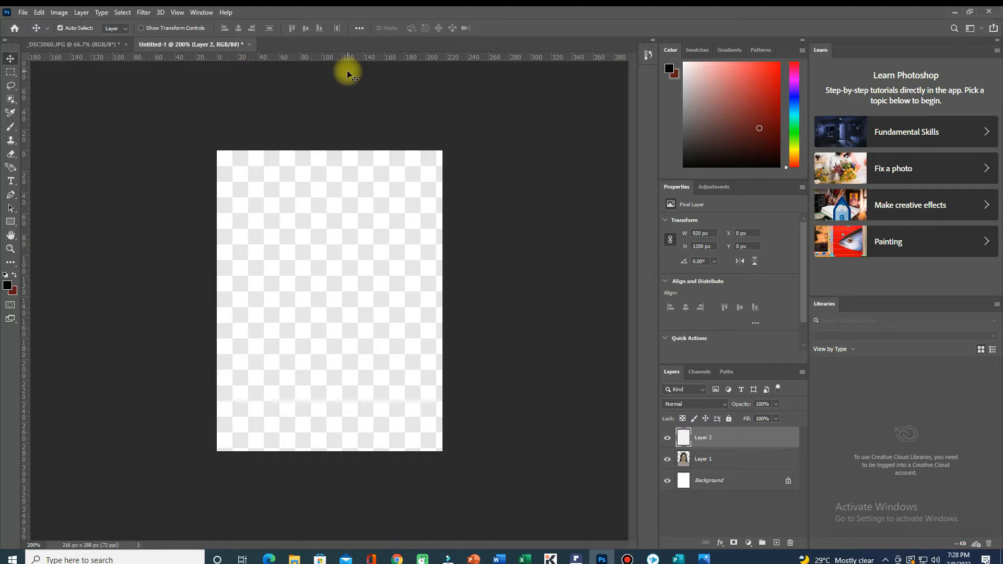
Scale the pasted suit layer proportionally to about 21.56% and position it over the woman's upper body
{"action": "key", "text": "ctrl+t"}
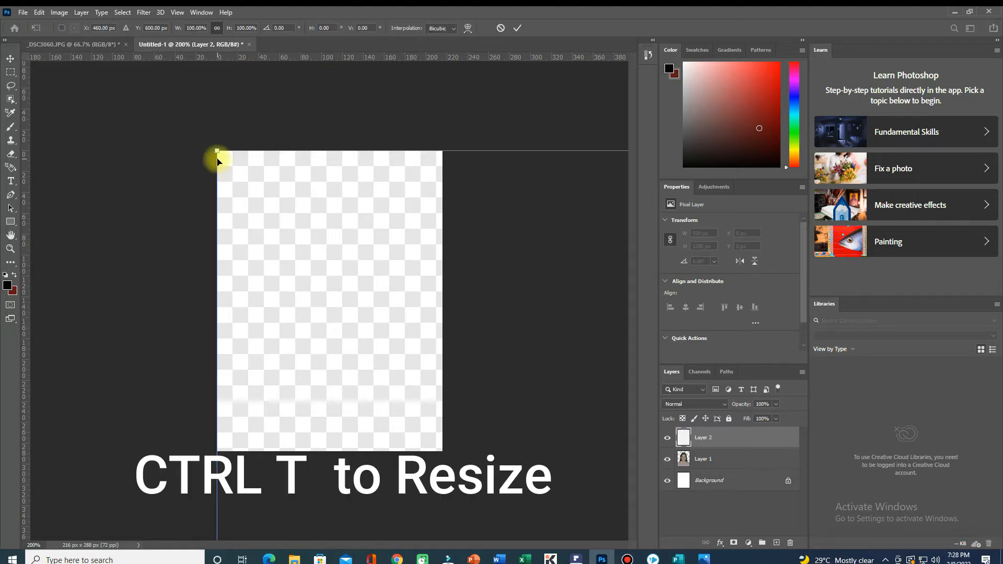
{"action": "left_click_drag", "start_coordinate": [217, 160], "coordinate": [359, 179]}
{"action": "mouse_move", "coordinate": [443, 142]}
{"action": "left_mouse_down"}
{"action": "mouse_move", "coordinate": [411, 166]}
{"action": "mouse_move", "coordinate": [398, 253]}
{"action": "left_mouse_up"}
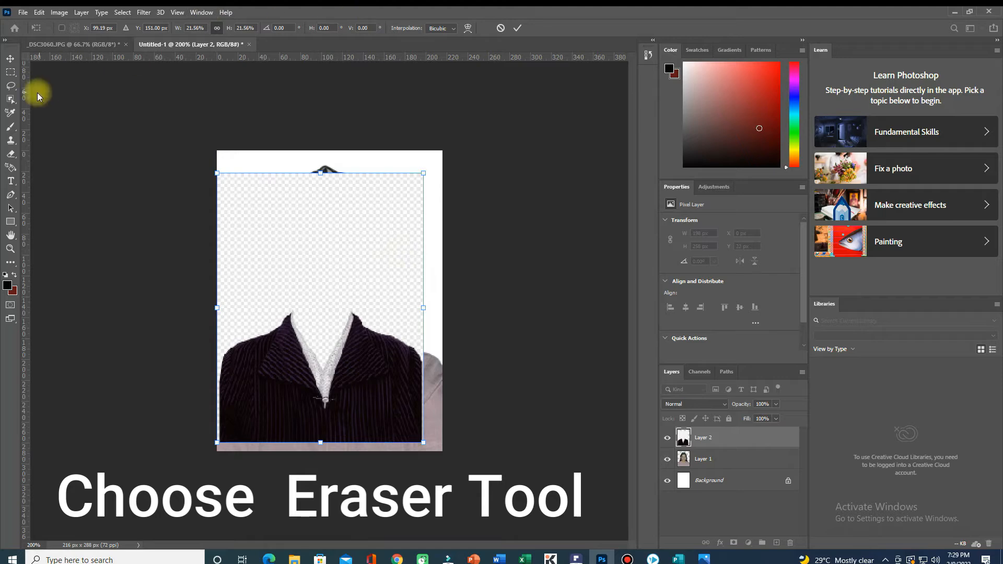
{"action": "left_click", "coordinate": [522, 28]}
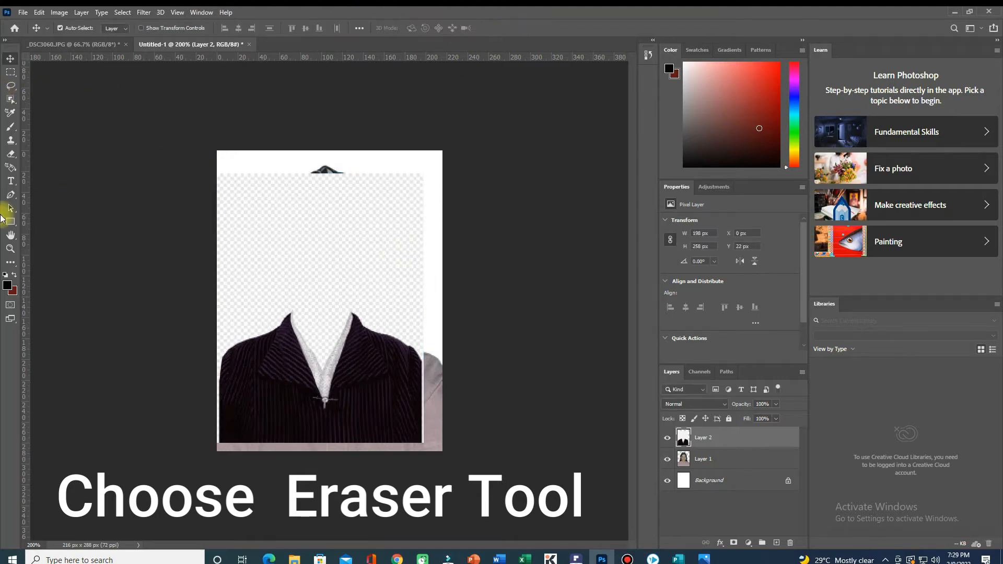
Remove the checkered background around the suit with the Magic Eraser, using tolerance 20 and then 30 for the leftovers
{"action": "right_click", "coordinate": [17, 153]}
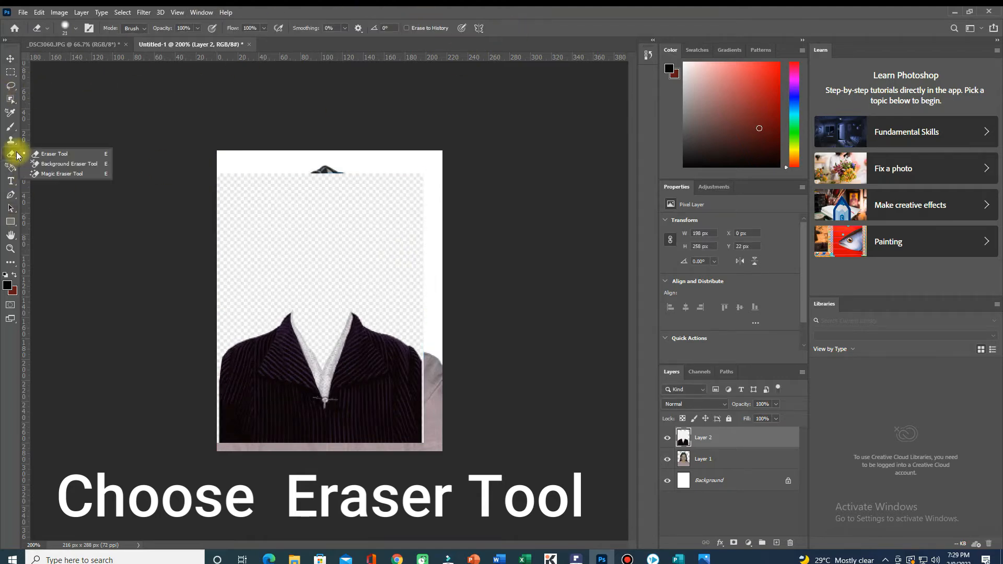
{"action": "left_click", "coordinate": [52, 173]}
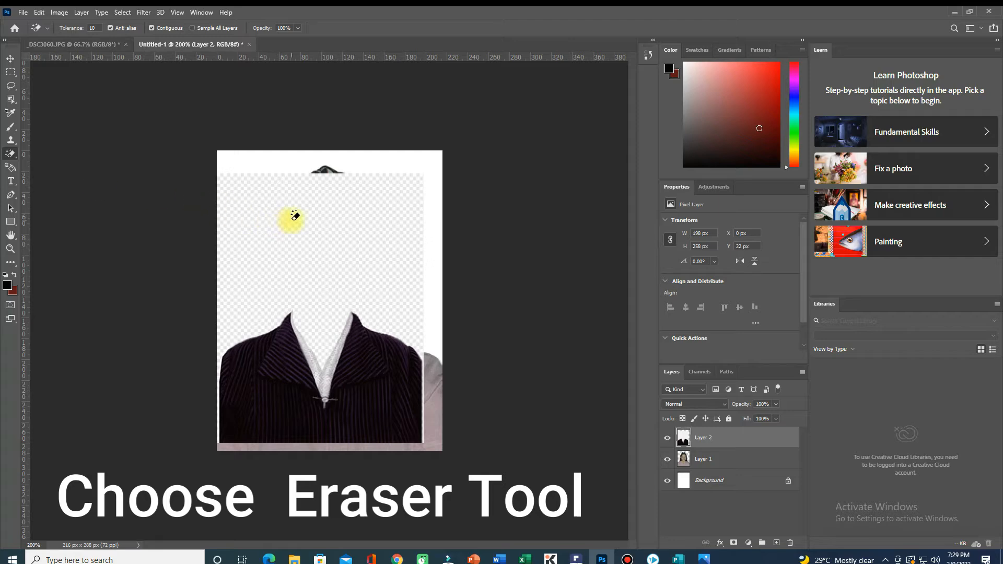
{"action": "left_click", "coordinate": [97, 29]}
{"action": "type", "text": "20"}
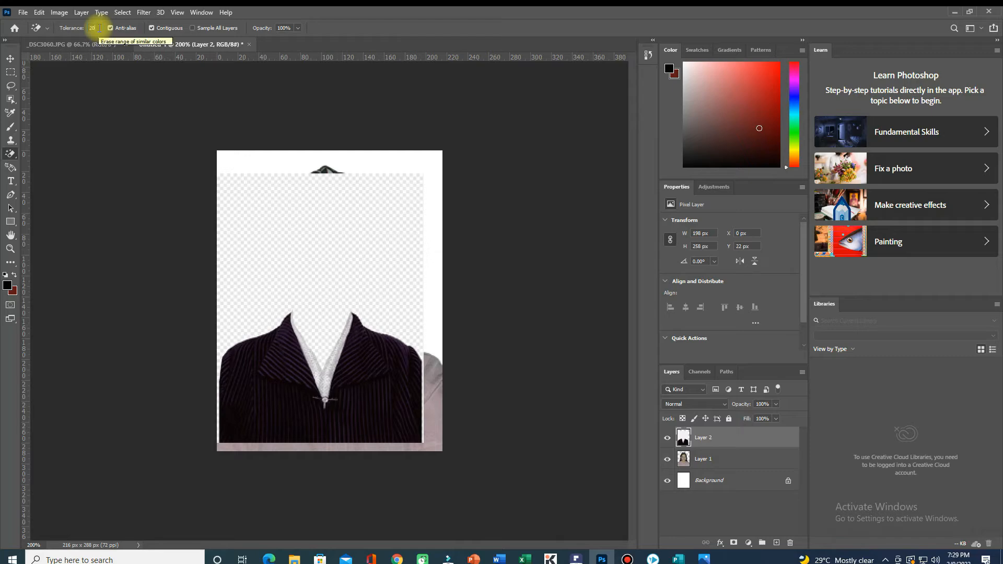
{"action": "left_click", "coordinate": [316, 203]}
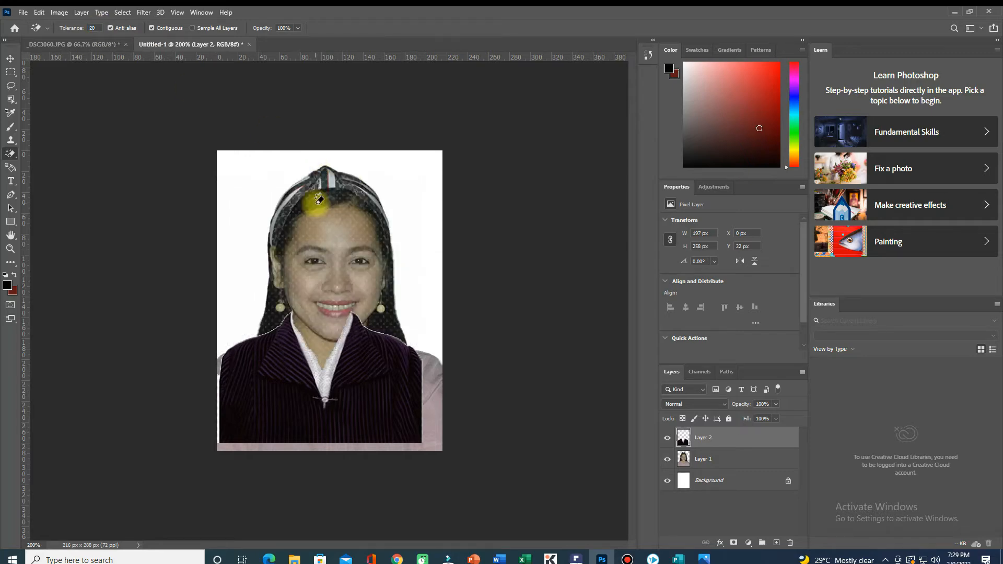
{"action": "double_click", "coordinate": [94, 28]}
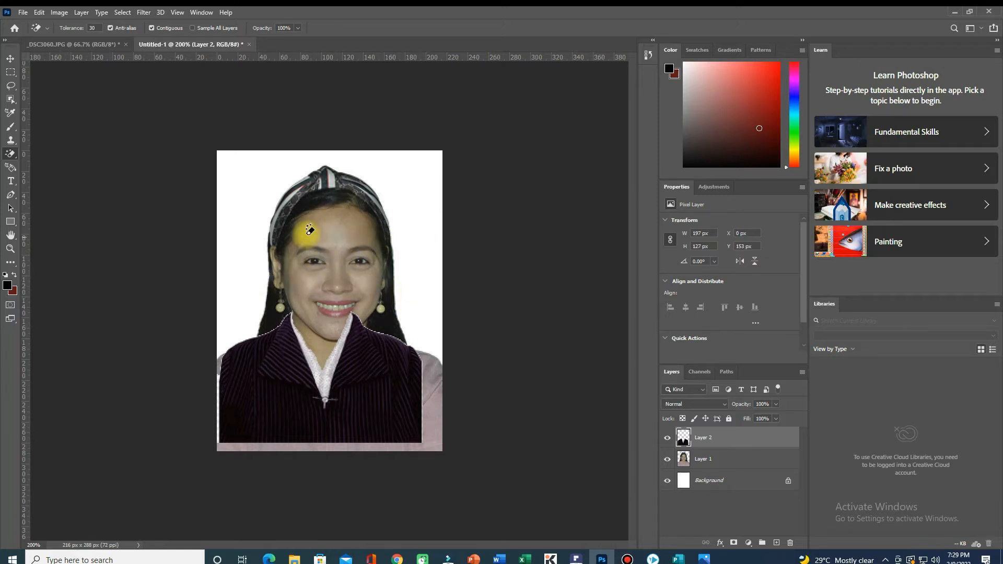
Soften the suit's collar and shoulder edges using the regular Eraser with a 10 px brush at 50% opacity
{"action": "right_click", "coordinate": [10, 153]}
{"action": "left_click", "coordinate": [52, 152]}
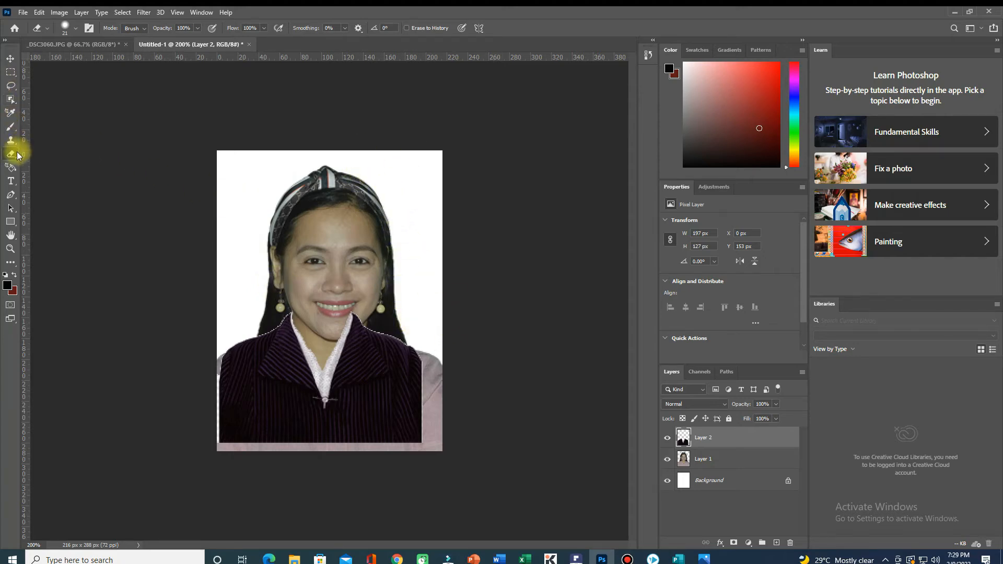
{"action": "left_click", "coordinate": [65, 26]}
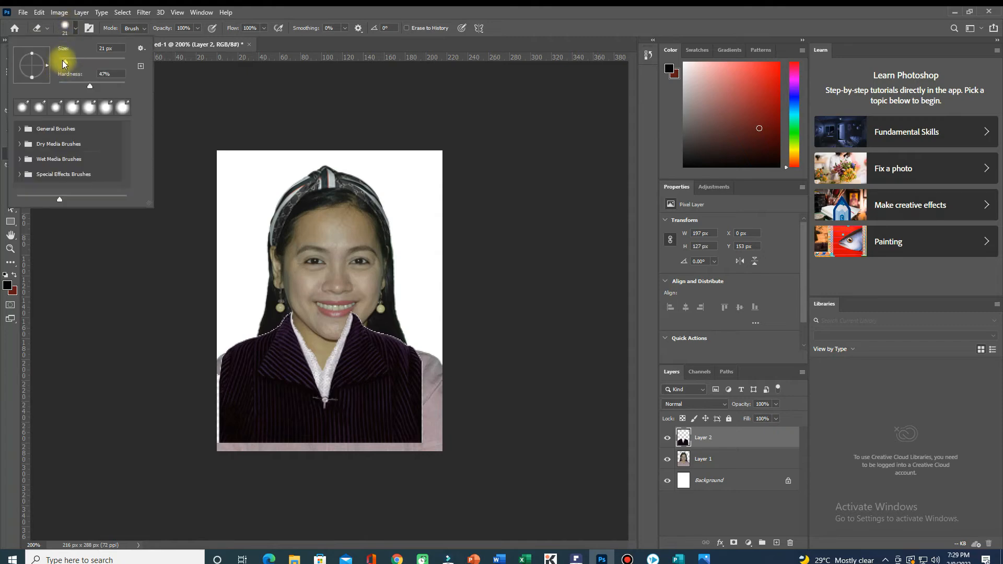
{"action": "left_click_drag", "start_coordinate": [64, 63], "coordinate": [61, 62]}
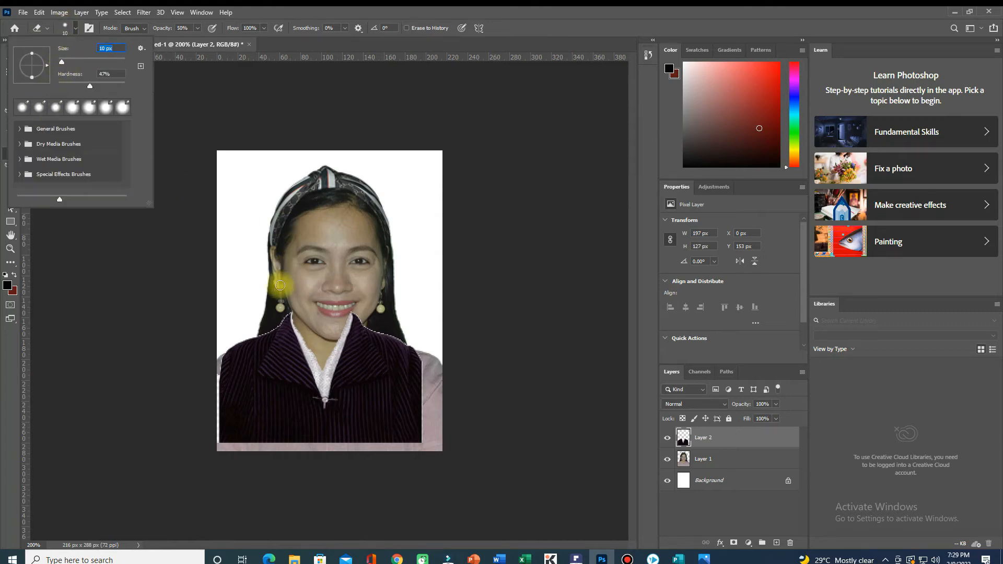
{"action": "left_click", "coordinate": [284, 306]}
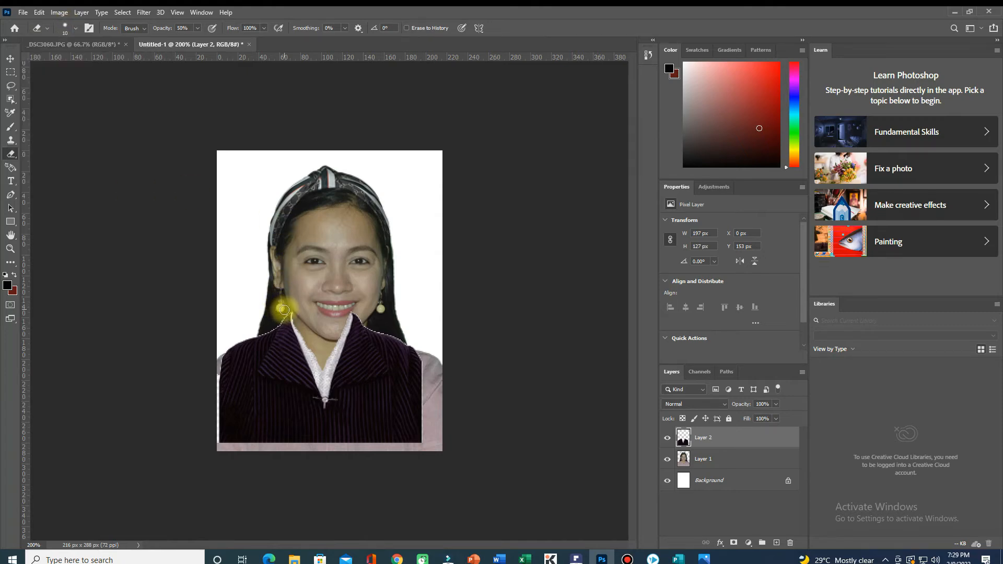
{"action": "left_click_drag", "start_coordinate": [278, 317], "coordinate": [267, 330]}
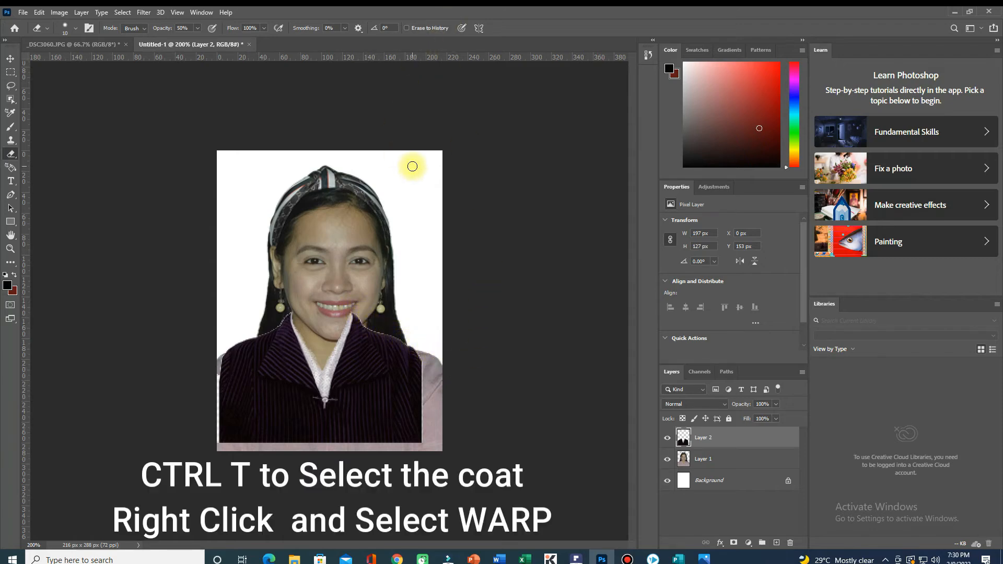
Enlarge the suit layer proportionally to about 126% and position it over the woman's shoulders below her chin
{"action": "key", "text": "ctrl+t"}
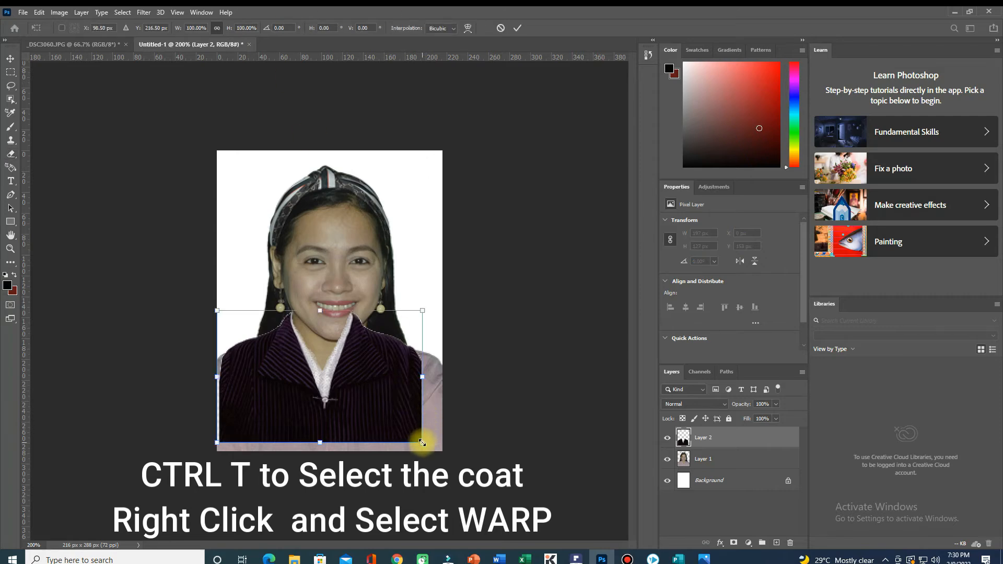
{"action": "left_click_drag", "start_coordinate": [422, 442], "coordinate": [459, 465]}
{"action": "left_click_drag", "start_coordinate": [216, 389], "coordinate": [202, 386]}
{"action": "left_click_drag", "start_coordinate": [298, 374], "coordinate": [296, 387]}
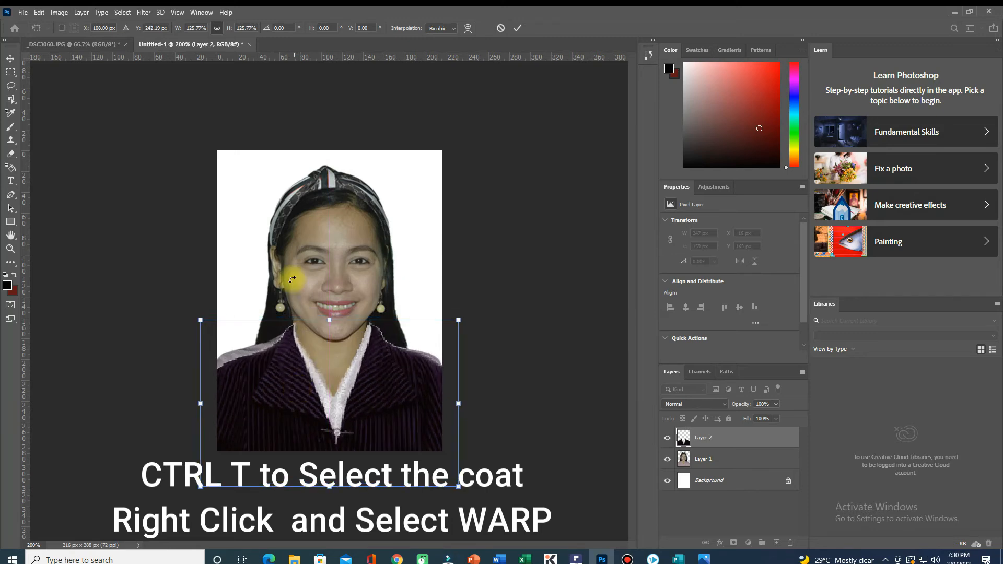
{"action": "left_click", "coordinate": [515, 28]}
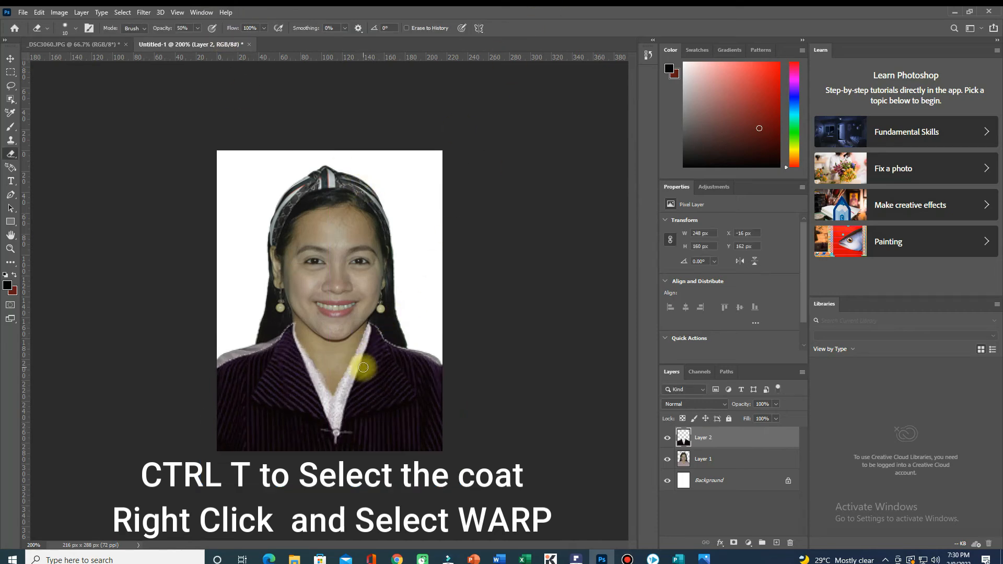
Warp the suit layer outward and slightly upward at both shoulders so it covers the woman's original clothing
{"action": "key", "text": "ctrl+t"}
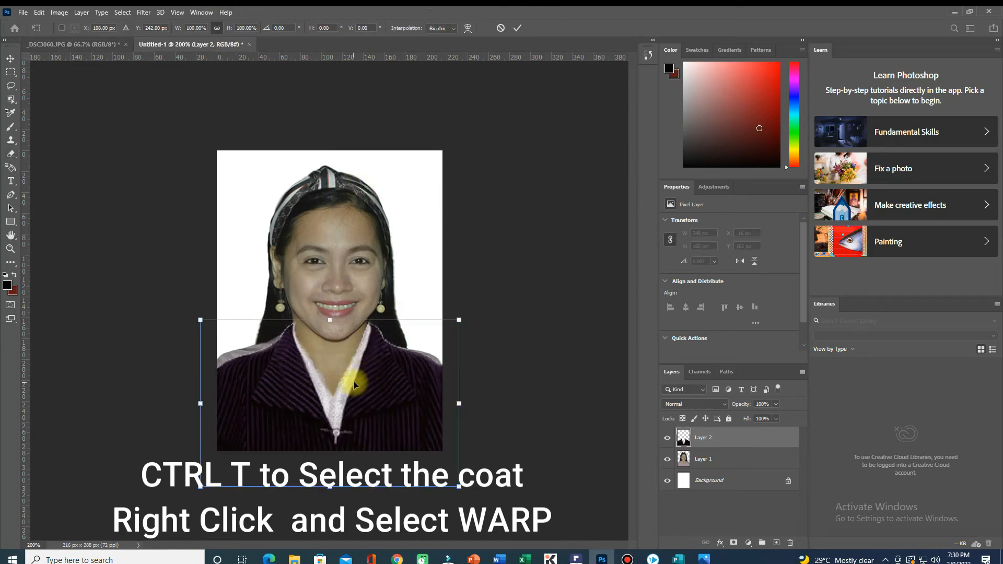
{"action": "right_click", "coordinate": [353, 384]}
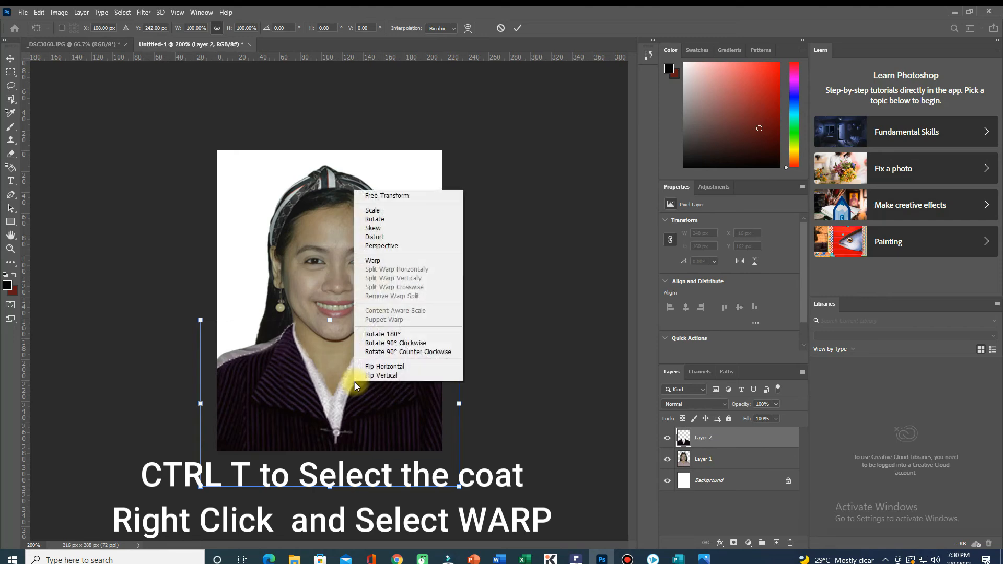
{"action": "left_click", "coordinate": [386, 263]}
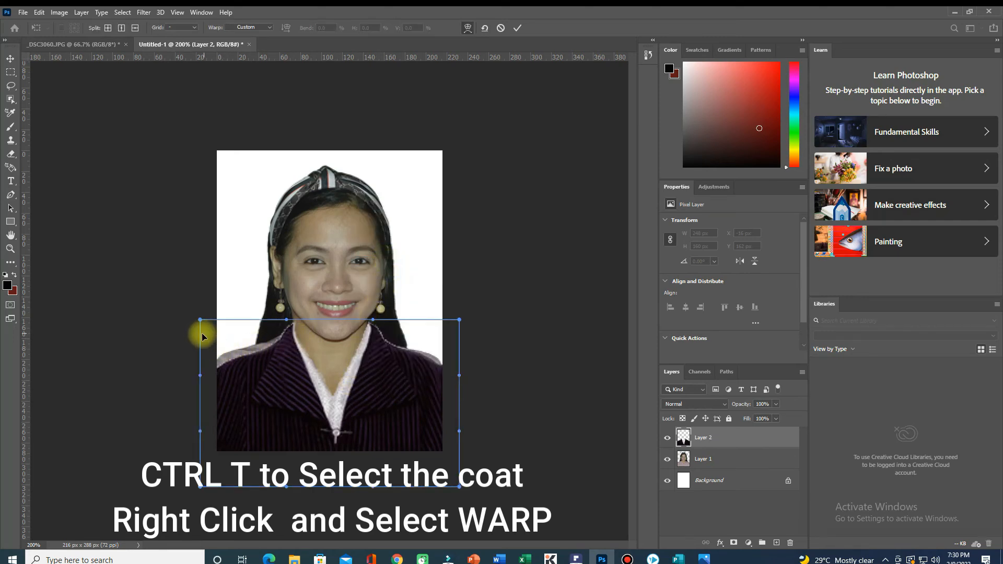
{"action": "left_click_drag", "start_coordinate": [231, 352], "coordinate": [234, 351]}
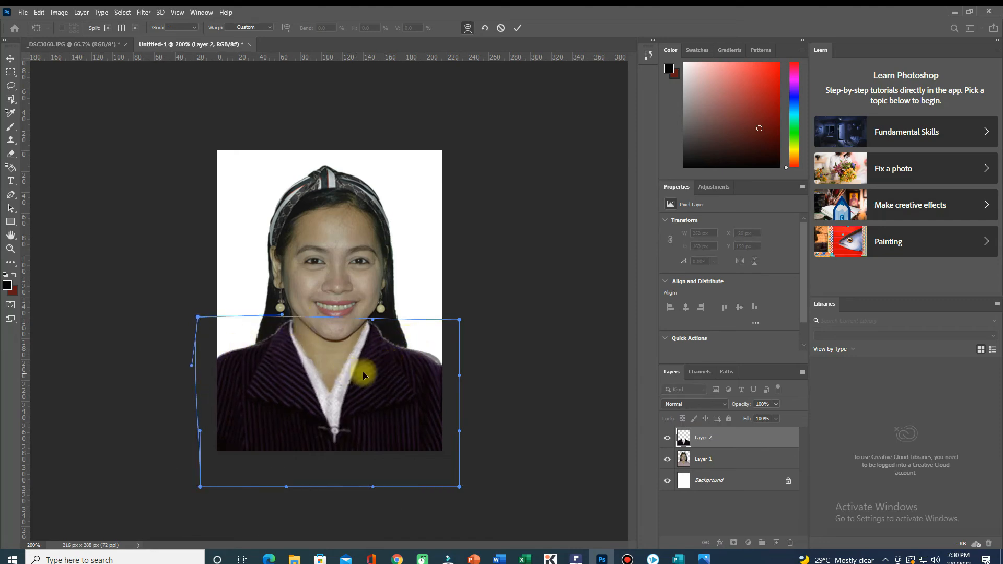
{"action": "left_click_drag", "start_coordinate": [425, 359], "coordinate": [429, 353]}
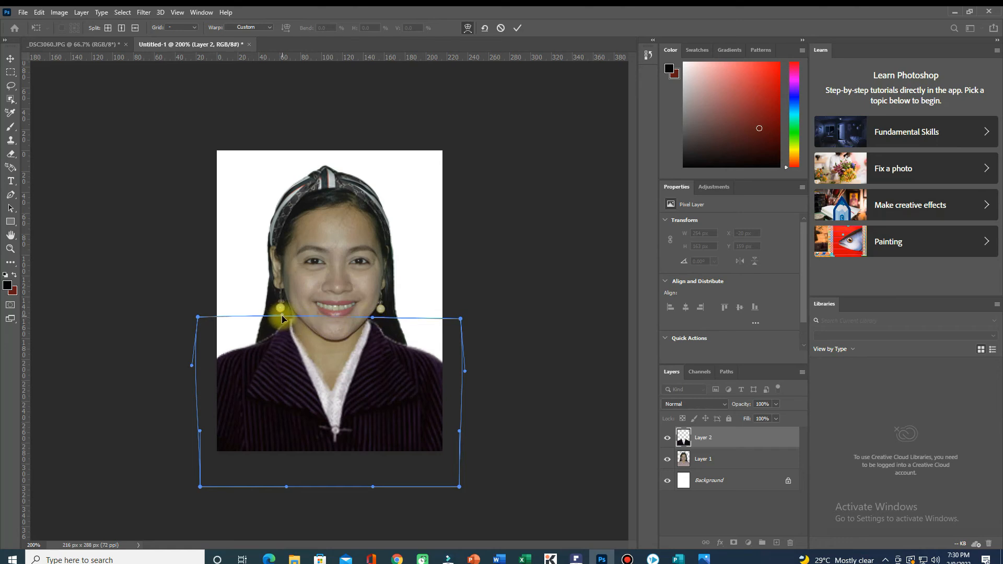
{"action": "left_click", "coordinate": [517, 29]}
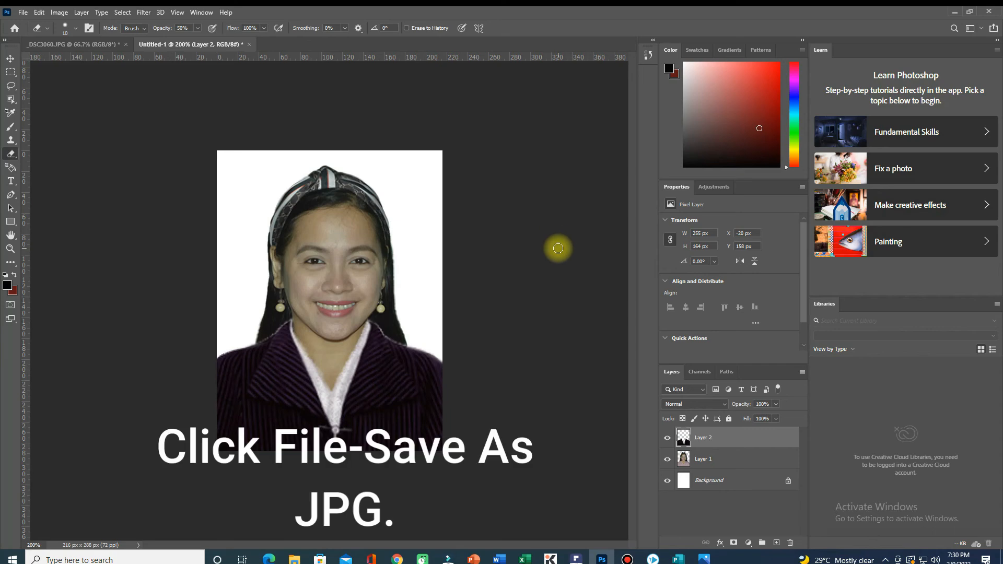
Save the ID photo to the computer's Desktop as a JPEG named ID plus the subject's name, accepting the JPEG options
{"action": "left_click", "coordinate": [23, 12]}
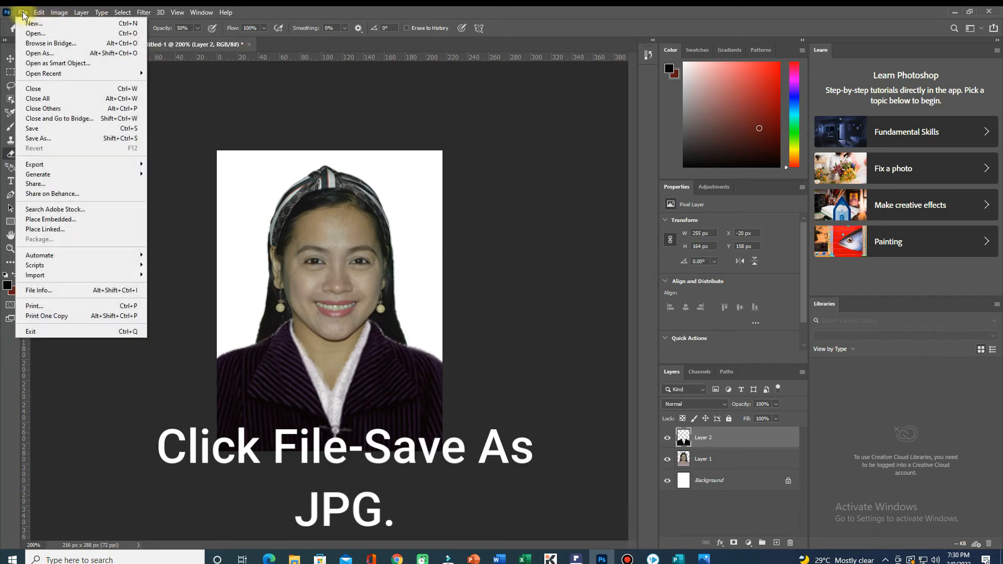
{"action": "left_click", "coordinate": [51, 138]}
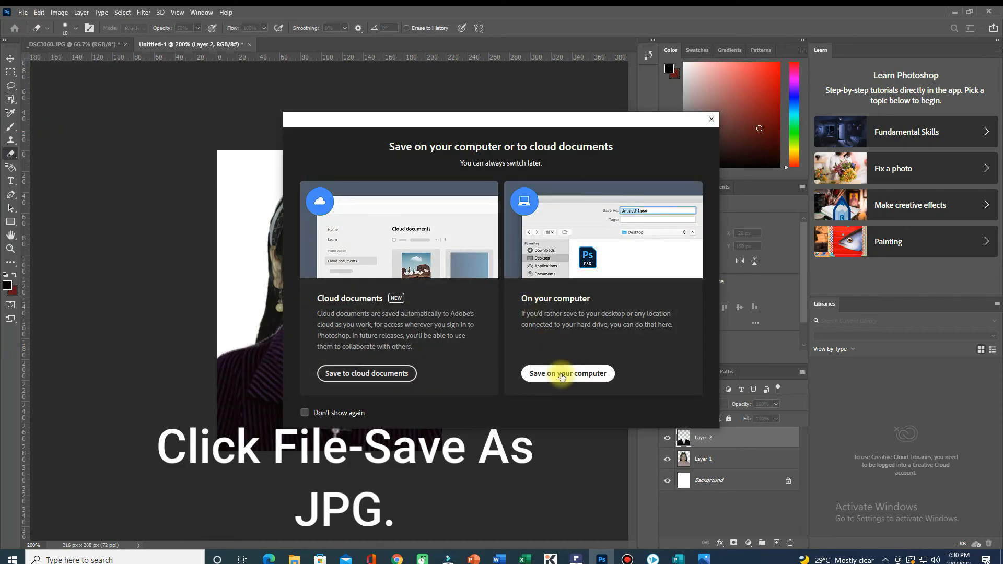
{"action": "left_click", "coordinate": [561, 374]}
{"action": "key", "text": "BackSpace"}
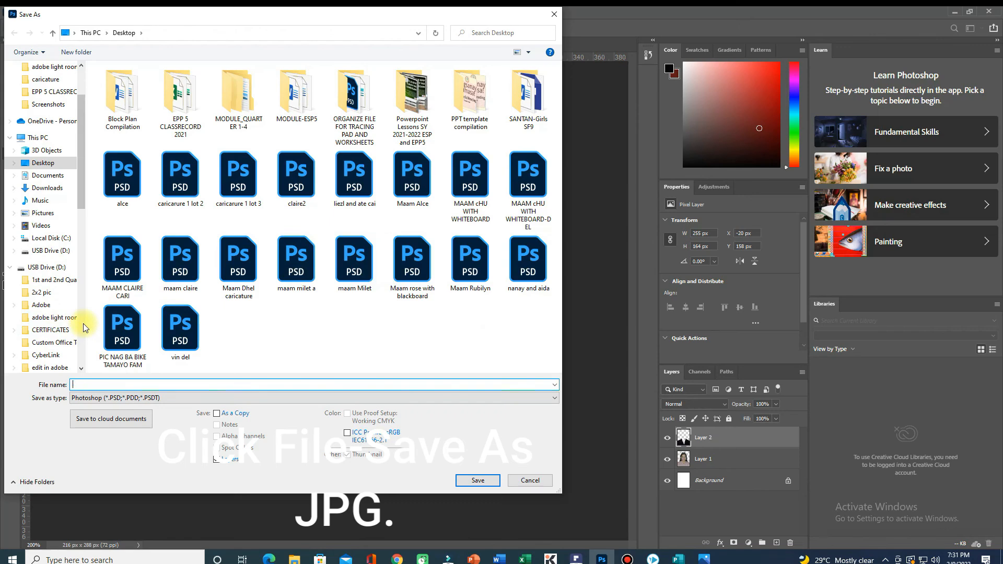
{"action": "type", "text": "ID Del"}
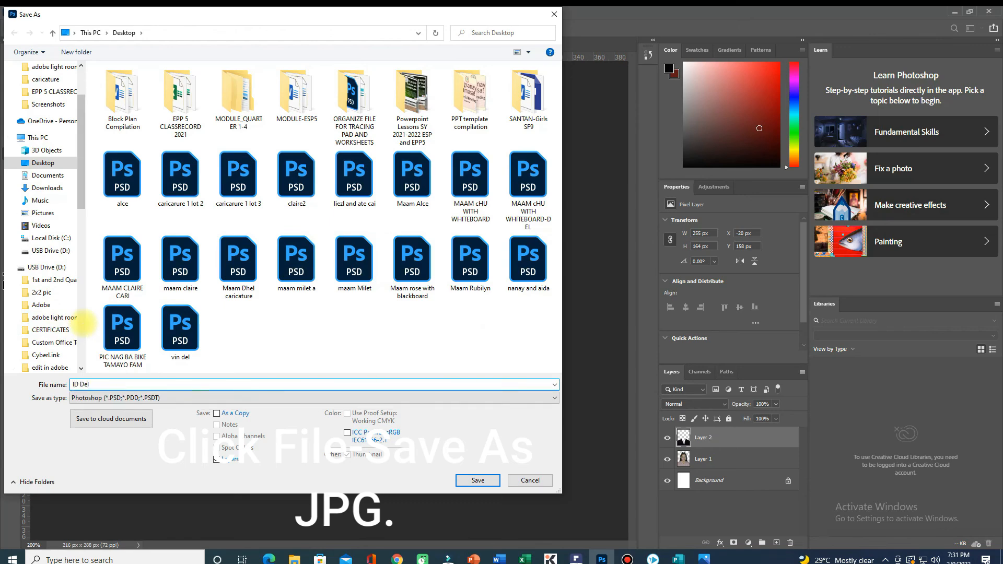
{"action": "left_click", "coordinate": [87, 398]}
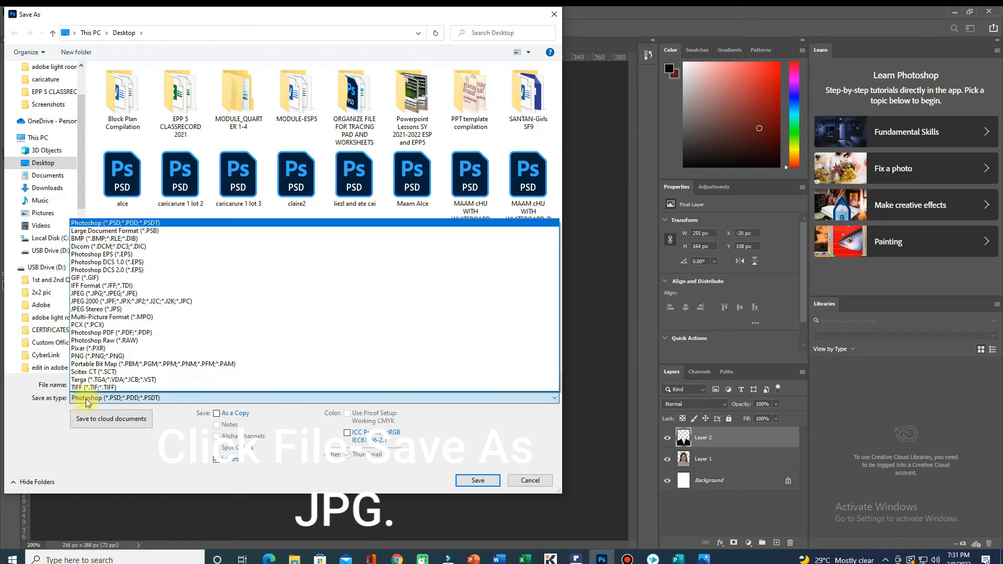
{"action": "left_click", "coordinate": [103, 293]}
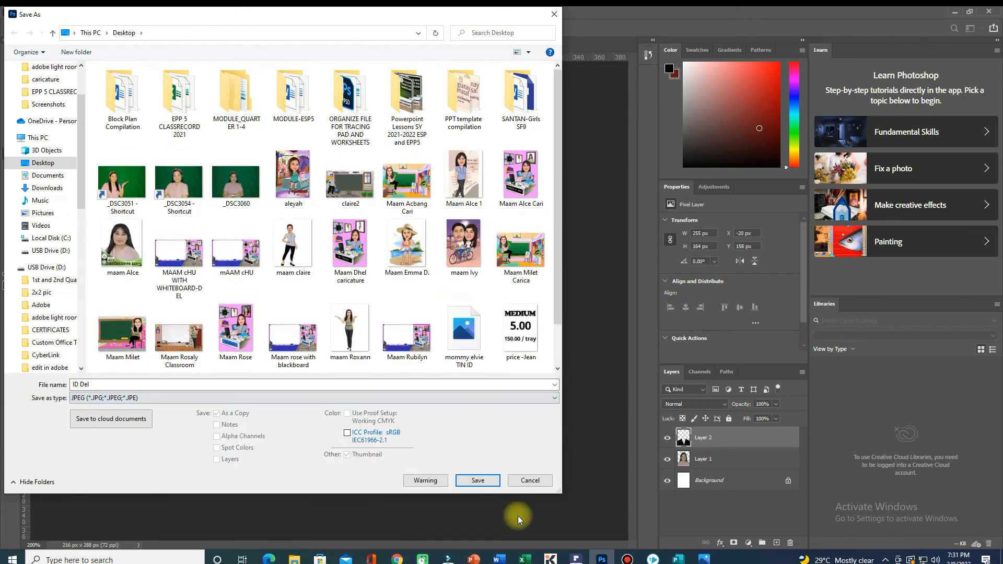
{"action": "left_click", "coordinate": [478, 482]}
{"action": "left_click", "coordinate": [567, 146]}
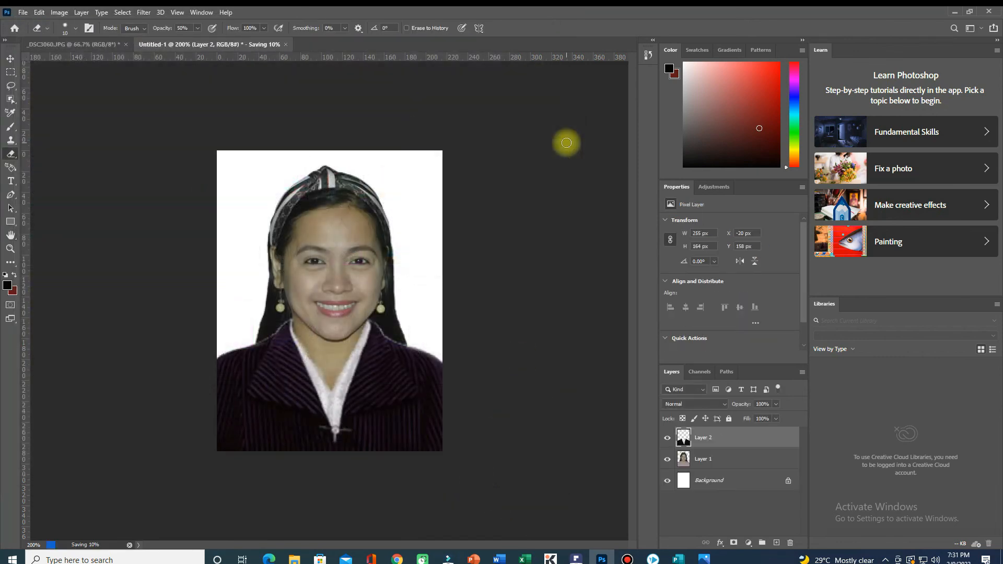
Open the saved ID JPEG from File Explorer's recent files in Photos and examine the face and suit edges up close
{"action": "left_click", "coordinate": [294, 560]}
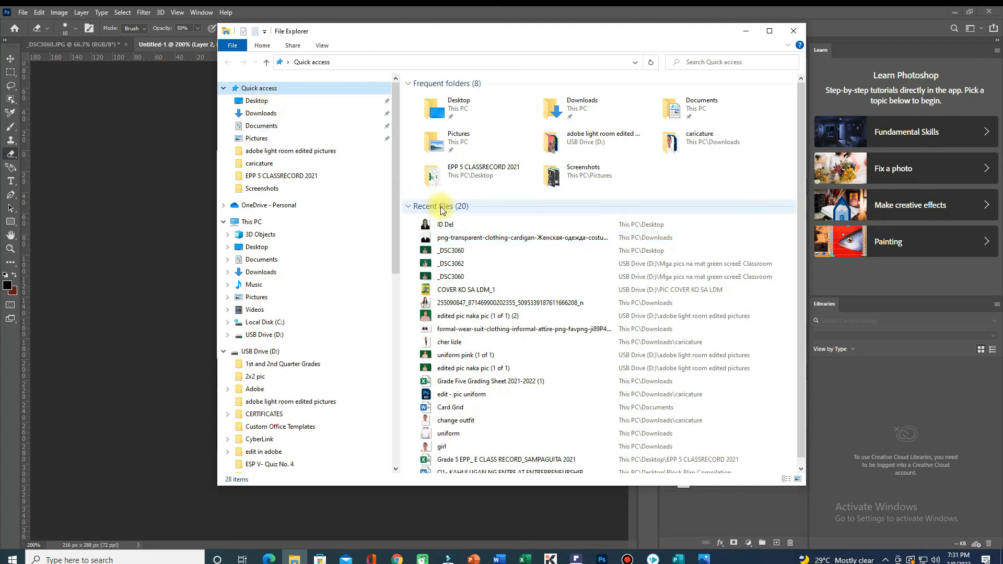
{"action": "double_click", "coordinate": [465, 223]}
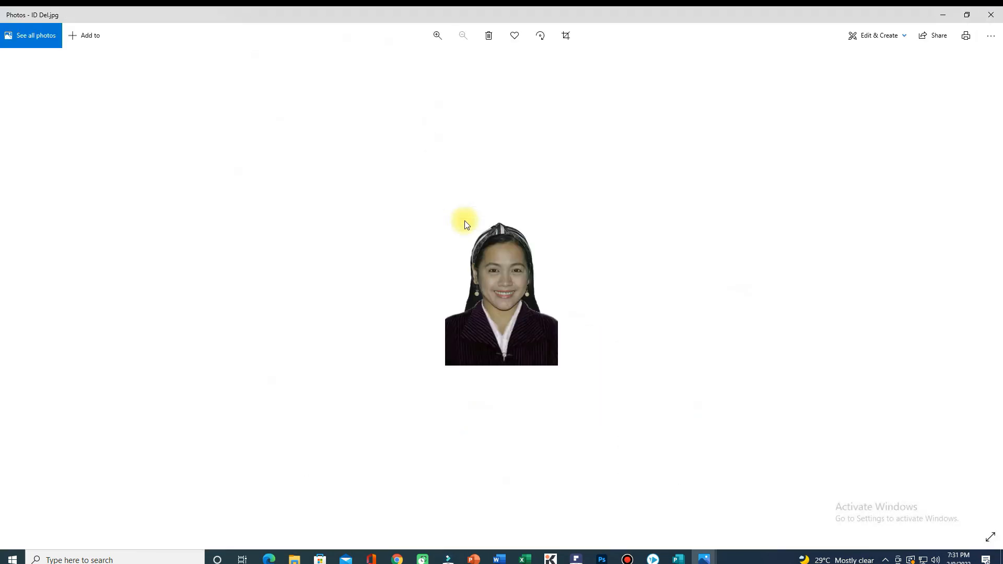
{"action": "scroll", "coordinate": [464, 220], "scroll_direction": "up", "scroll_amount": 5}
{"action": "scroll", "coordinate": [465, 220], "scroll_direction": "up", "scroll_amount": 3}
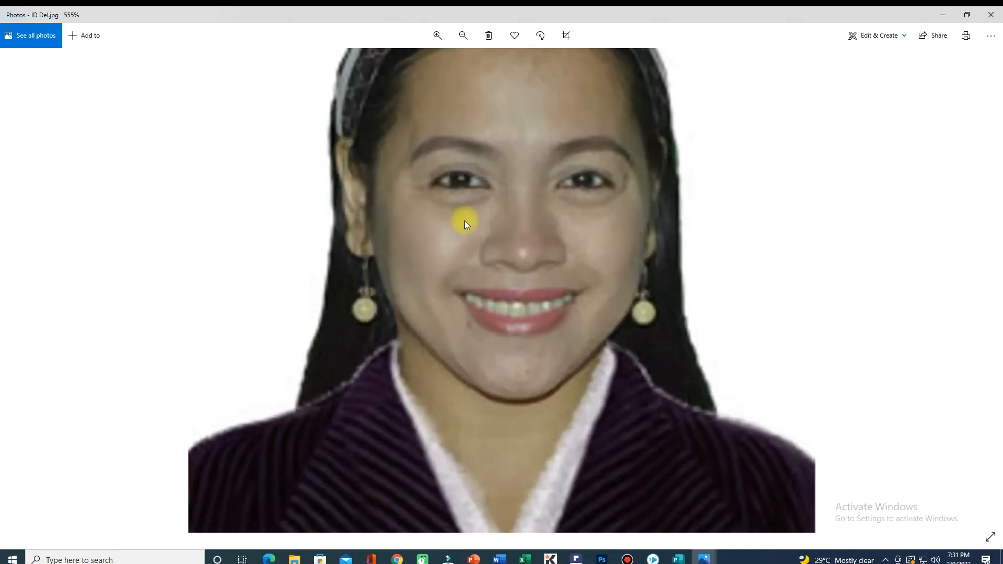
{"action": "scroll", "coordinate": [465, 220], "scroll_direction": "down", "scroll_amount": 2}
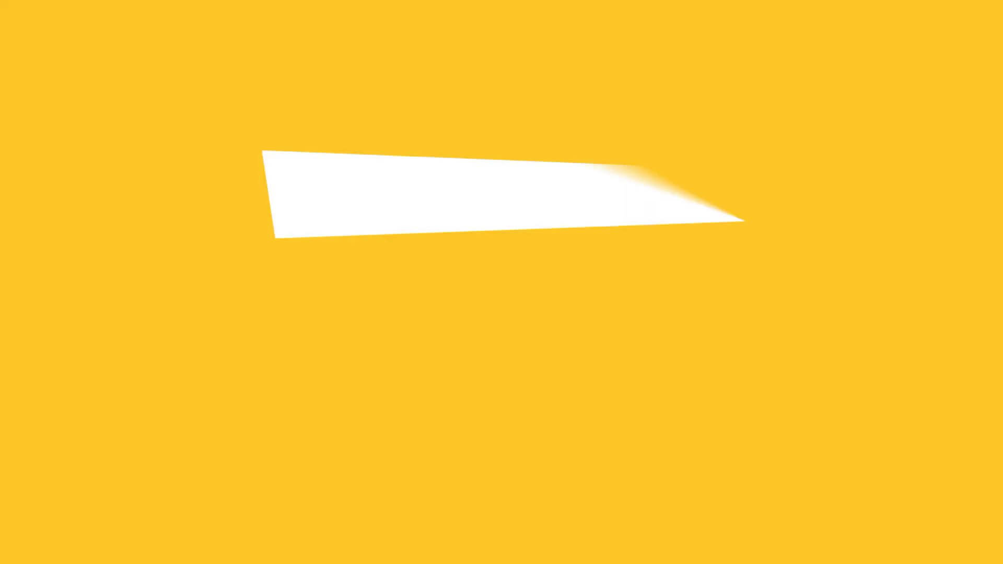